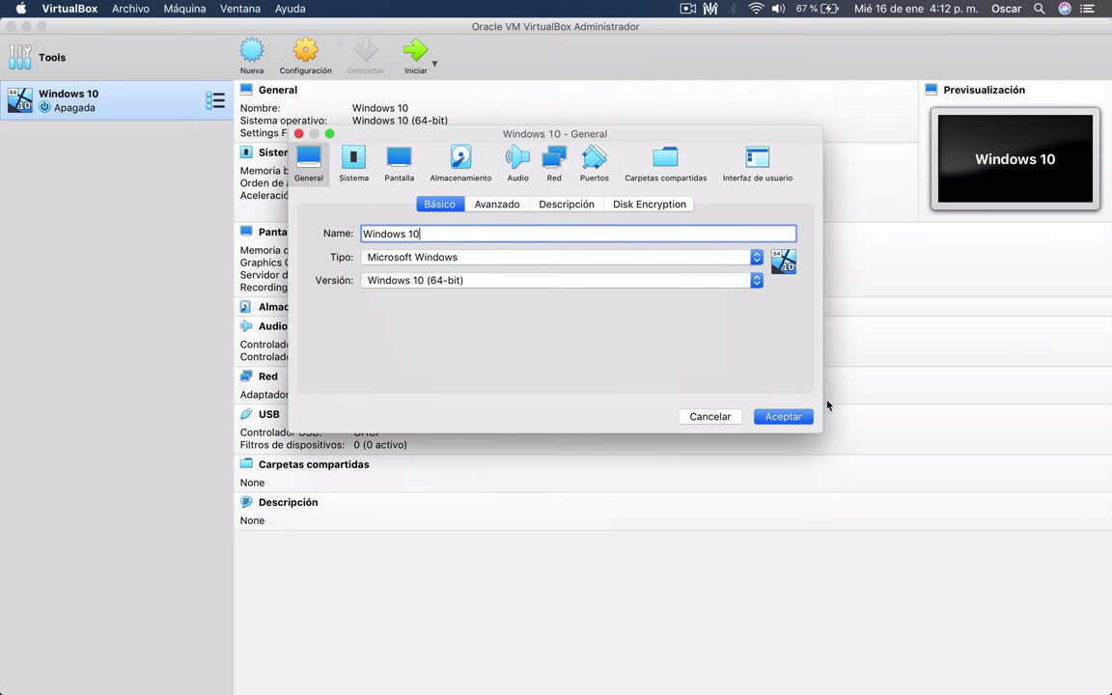
# - Load the 4.37 GB Windows 10 ISO from Documentos into the empty optical drive and save
pyautogui.click(460, 169)
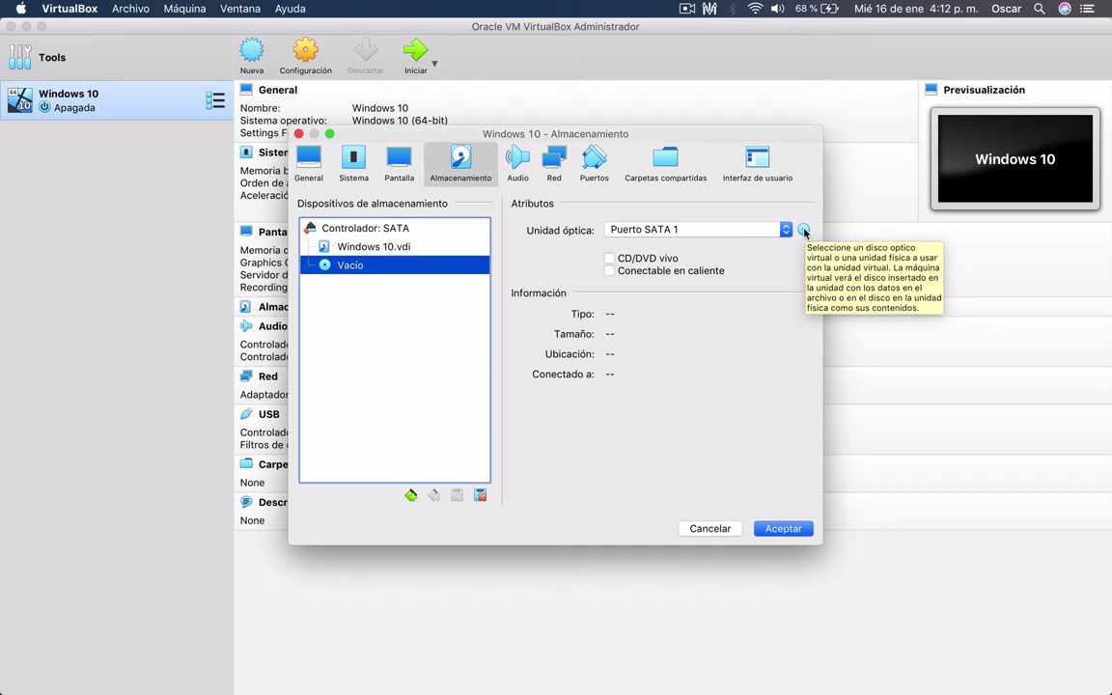
pyautogui.click(805, 231)
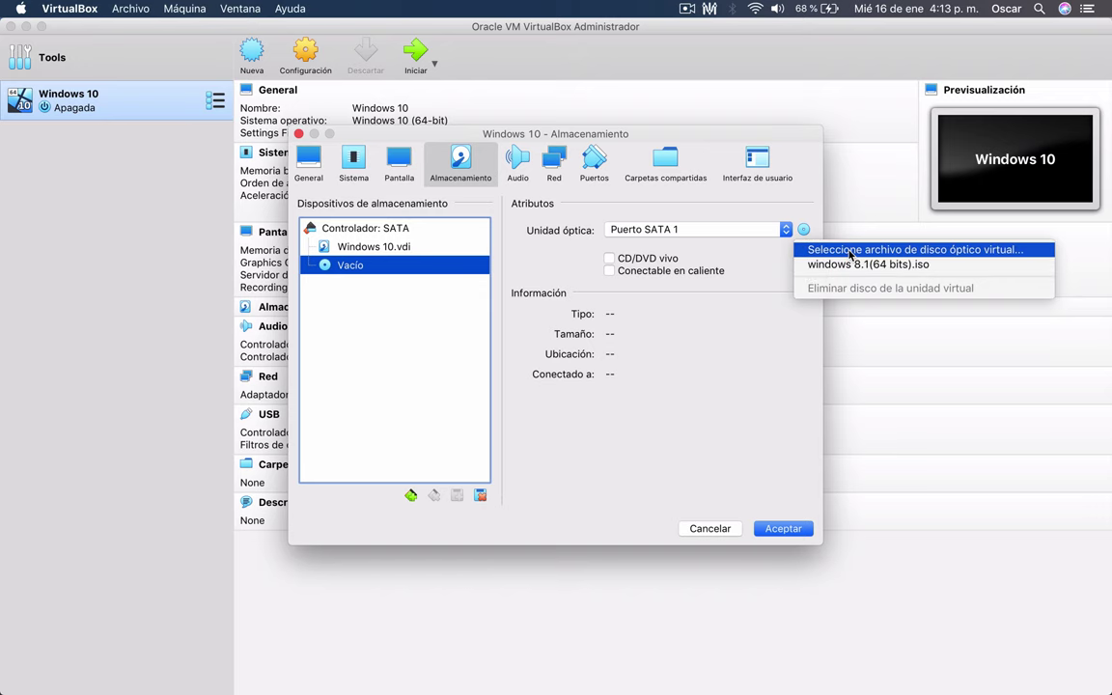
pyautogui.click(850, 255)
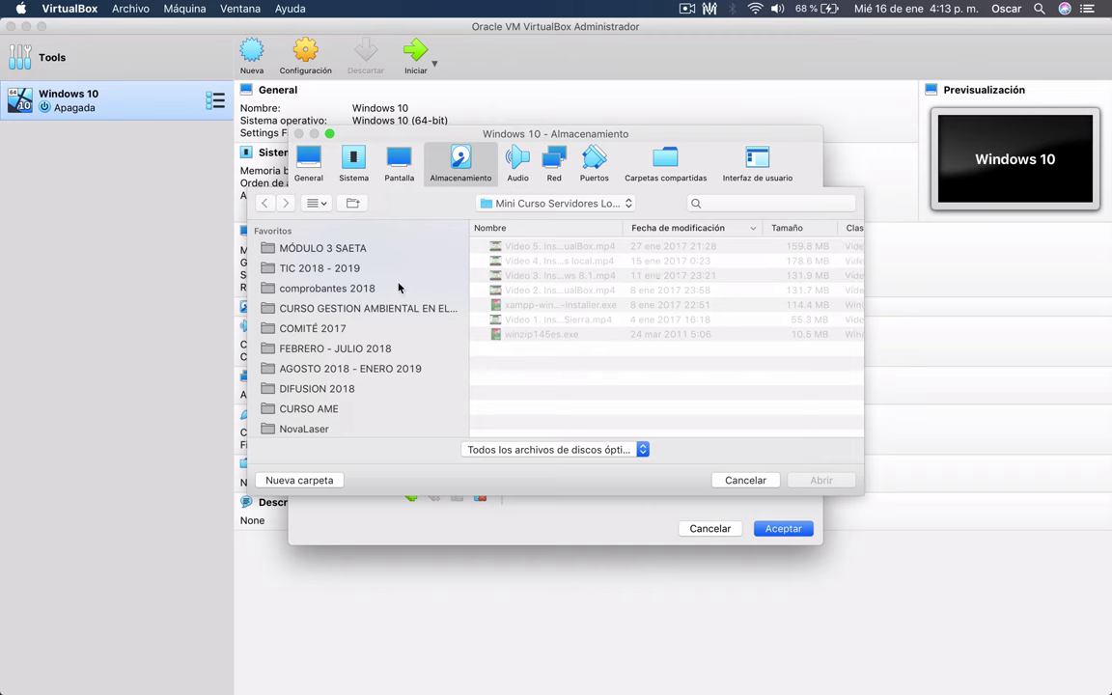
pyautogui.scroll(-5, 319, 357)
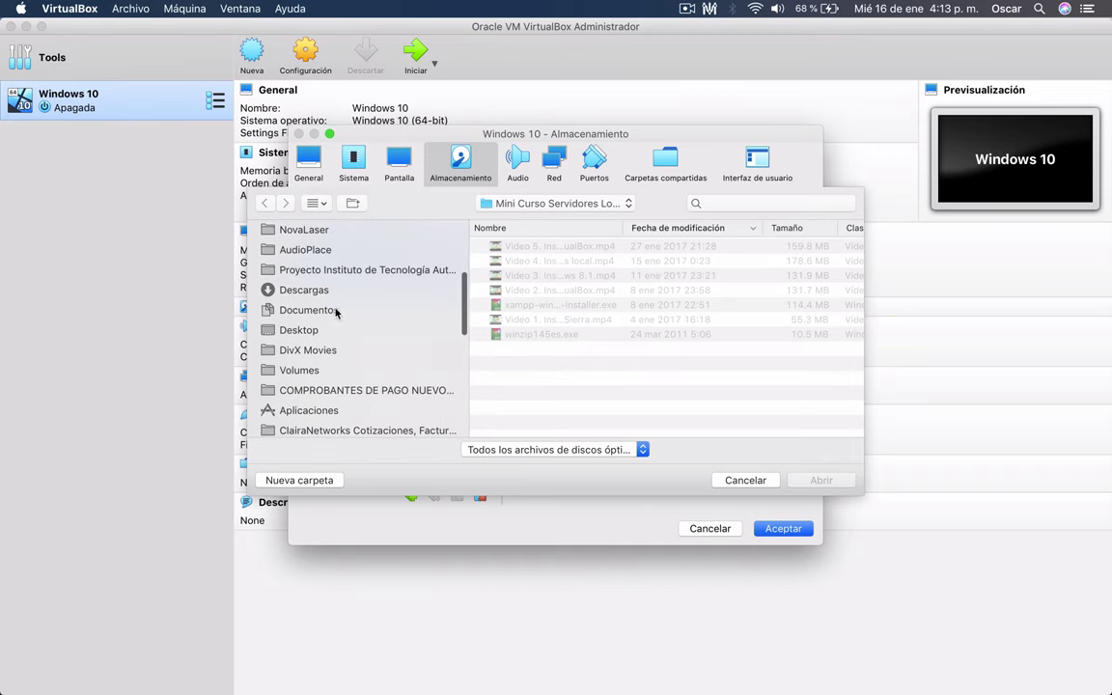
pyautogui.click(334, 310)
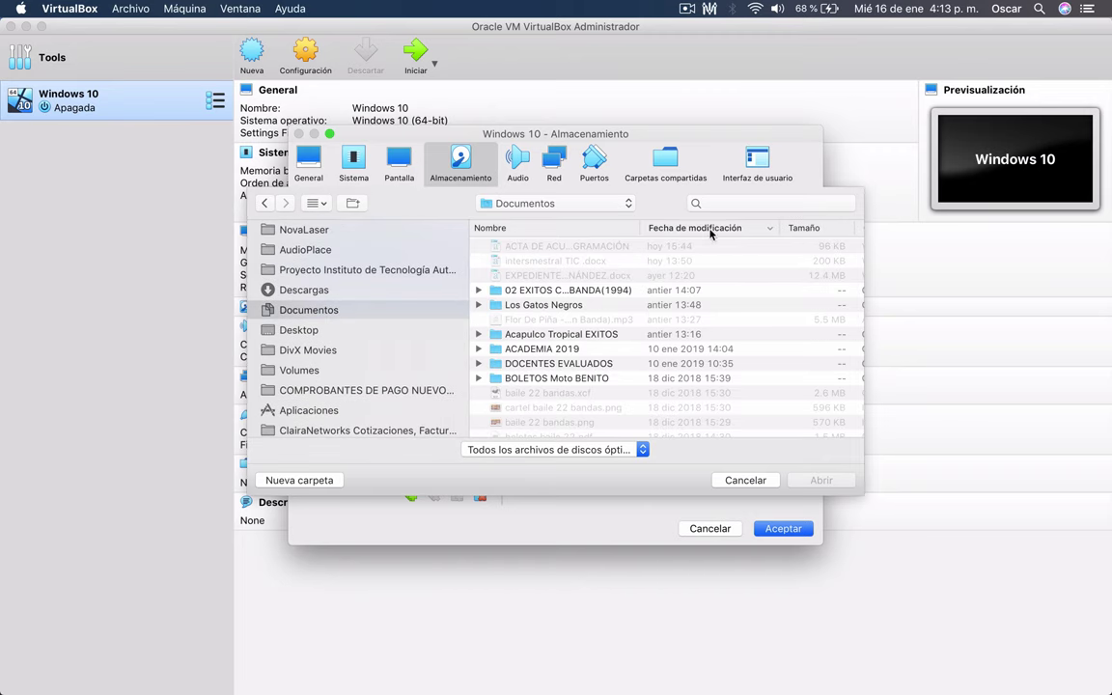
pyautogui.click(800, 228)
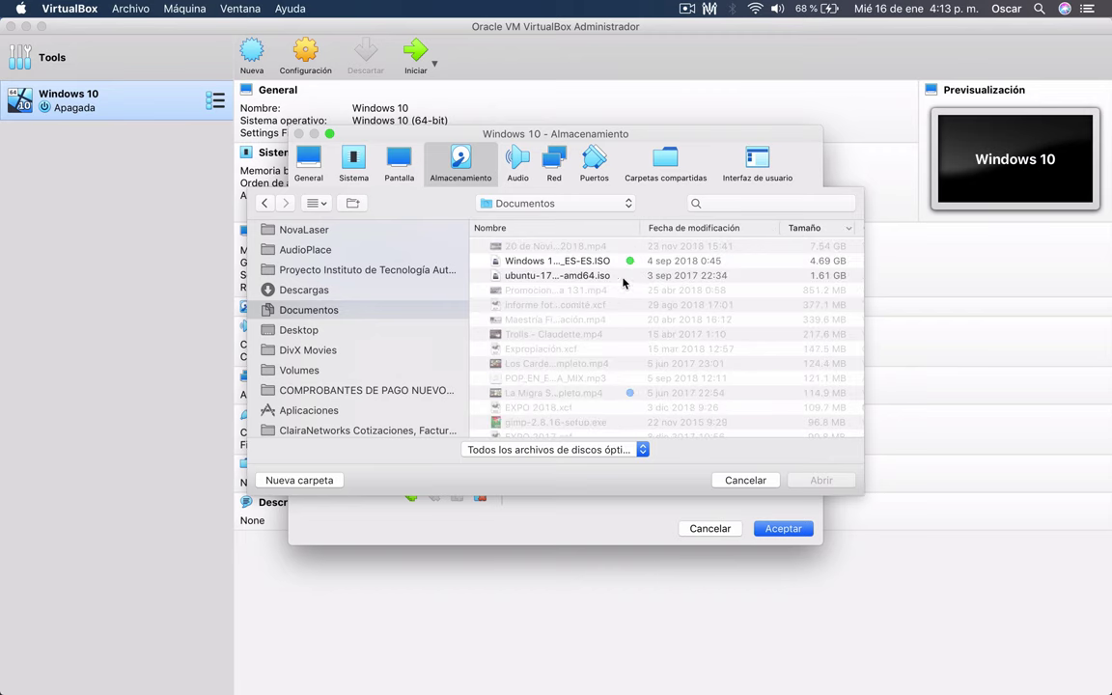
pyautogui.click(541, 261)
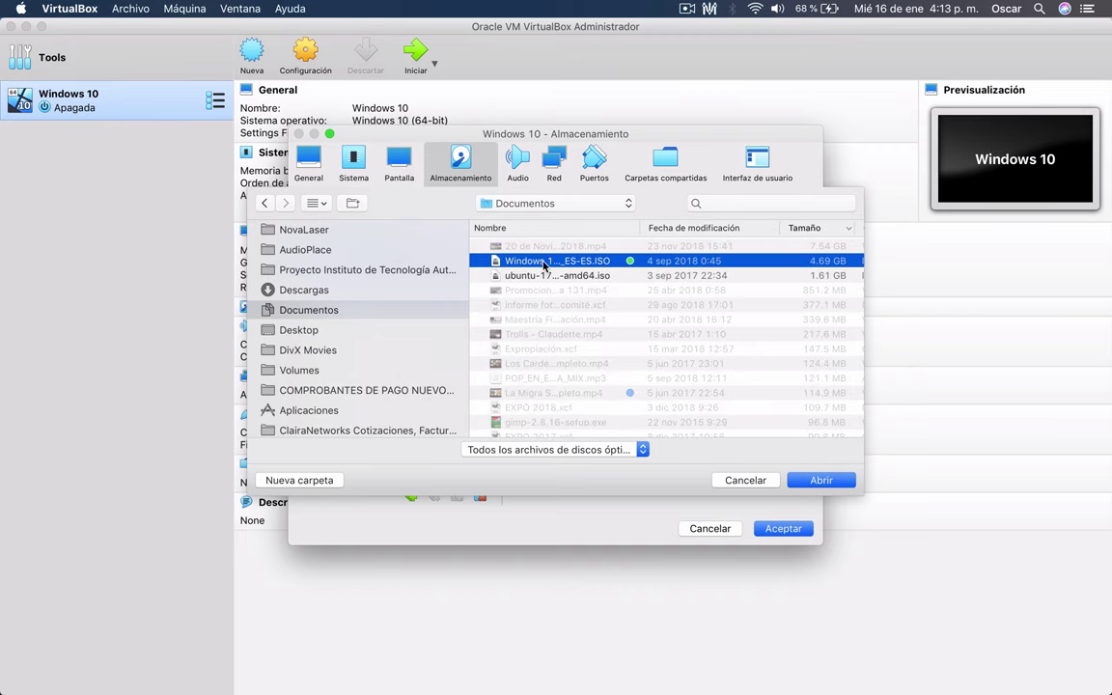
pyautogui.click(821, 481)
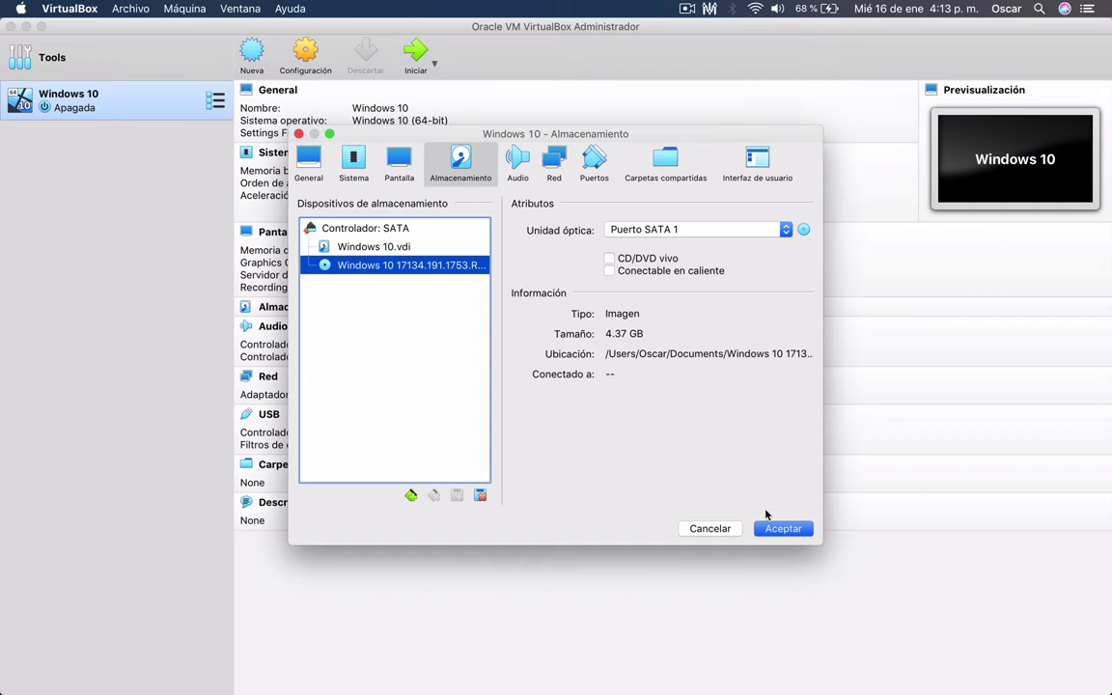
pyautogui.click(782, 530)
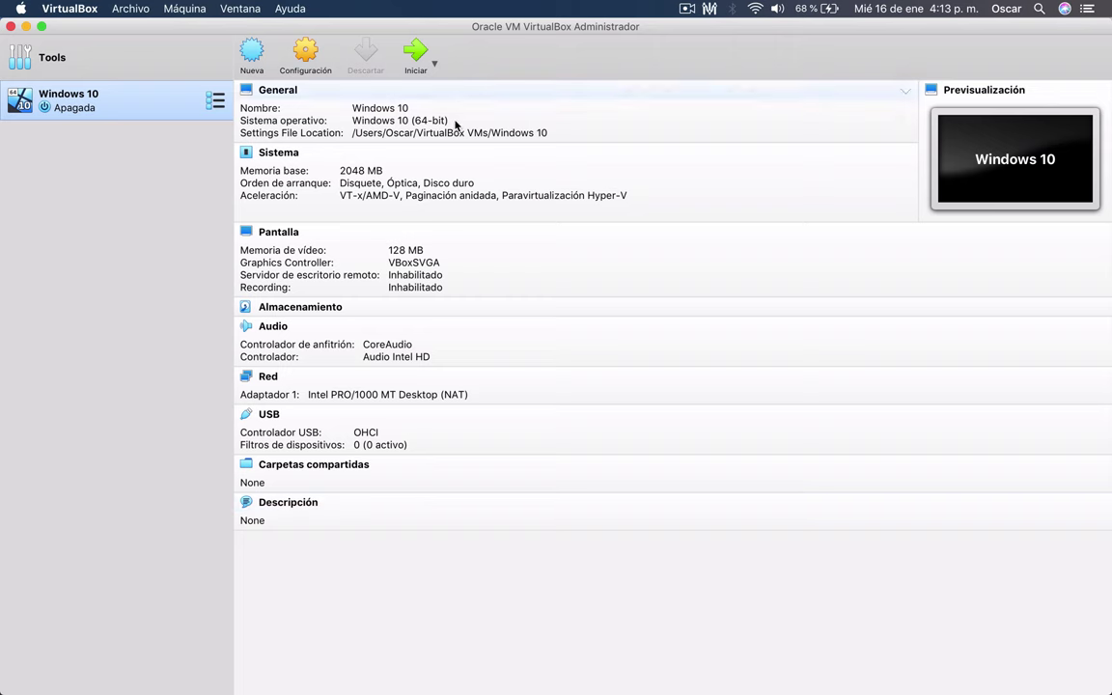
# - Start the Windows 10 VM and scale Virtual Screen 1 to 200%
pyautogui.click(414, 54)
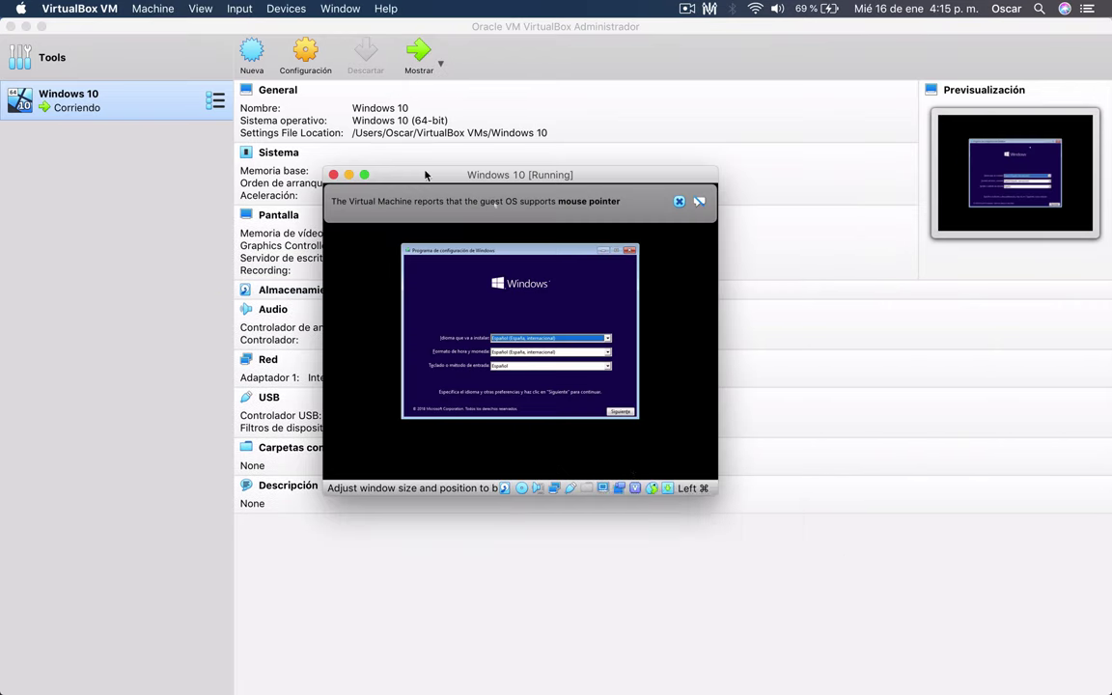
pyautogui.doubleClick(427, 173)
pyautogui.click(864, 666)
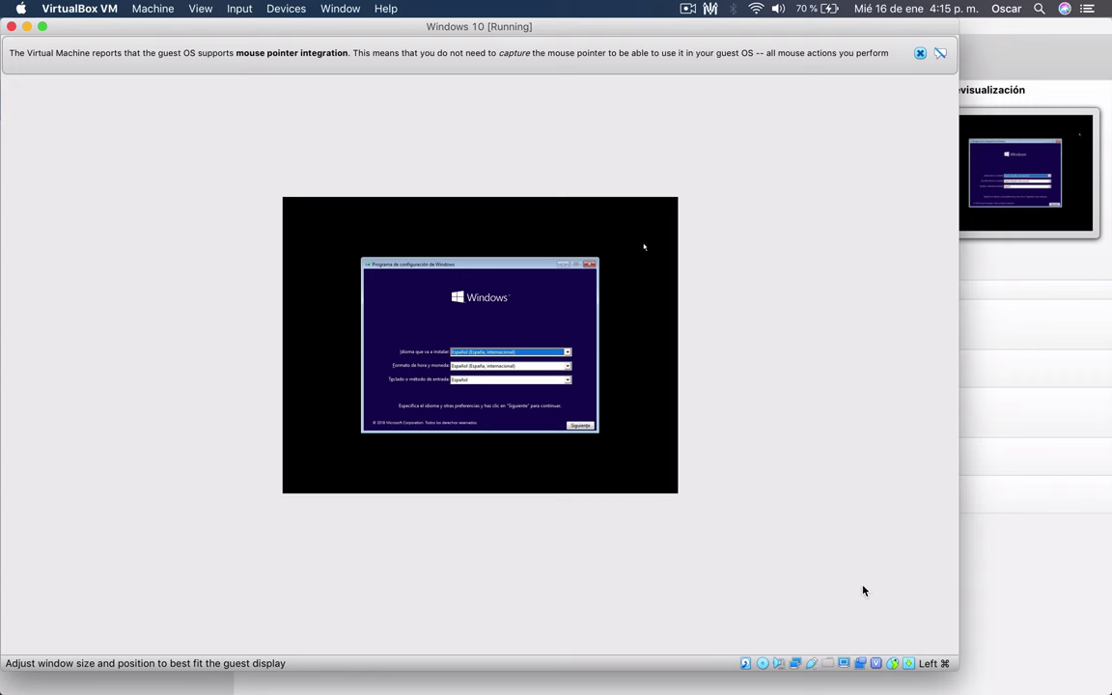
pyautogui.click(847, 667)
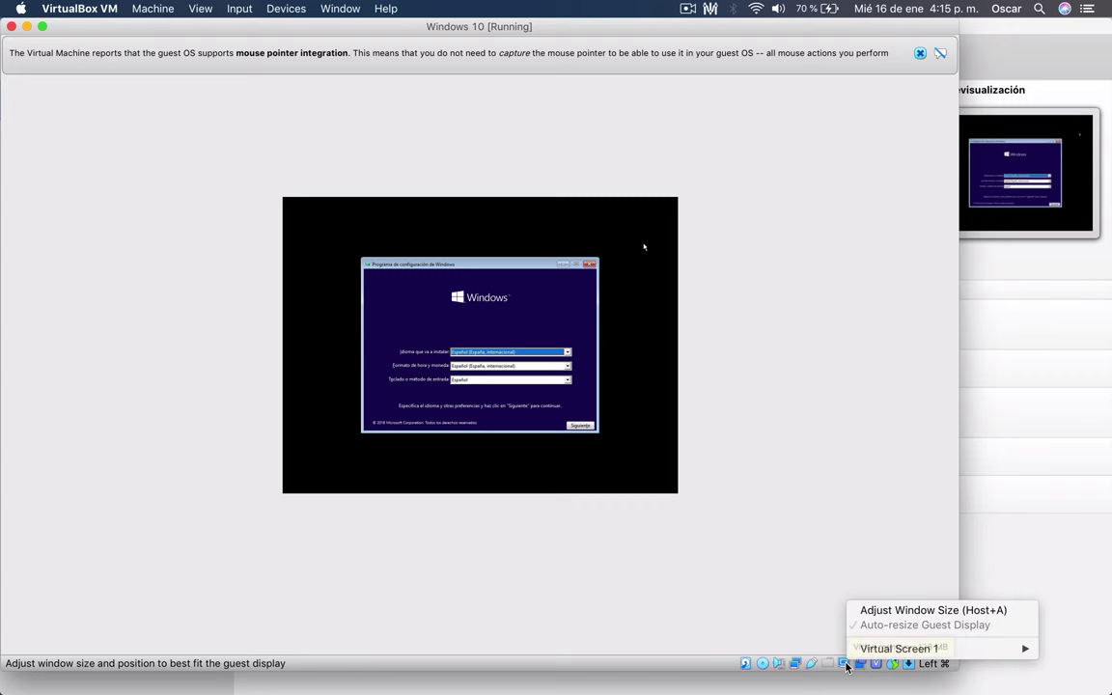
pyautogui.moveTo(877, 655)
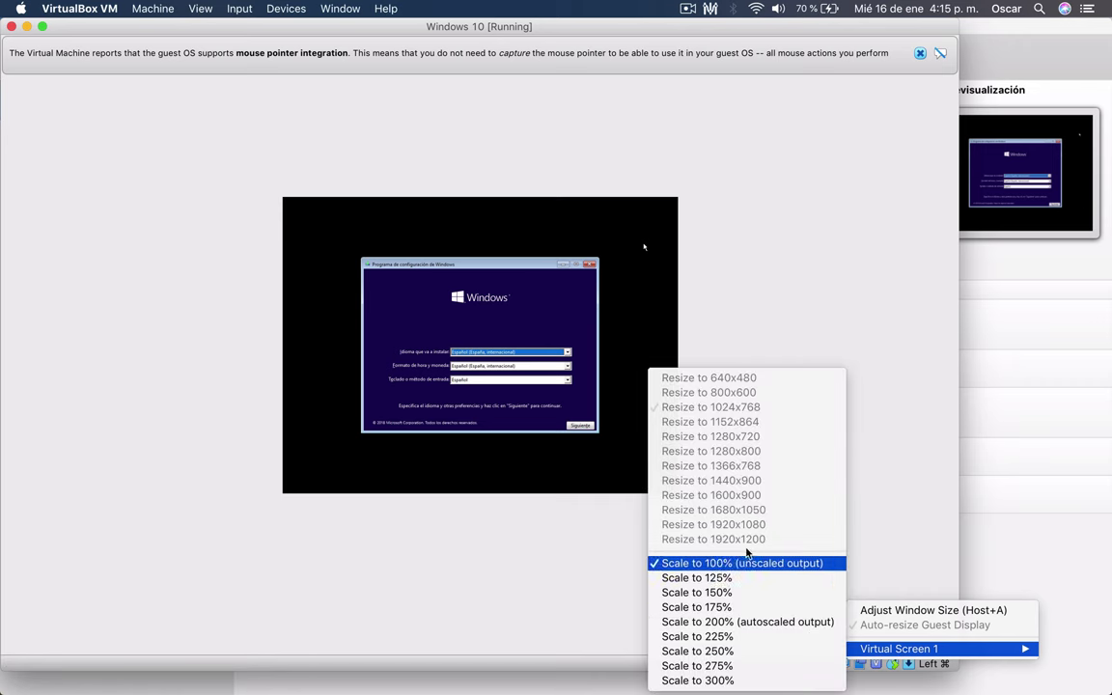
pyautogui.click(723, 622)
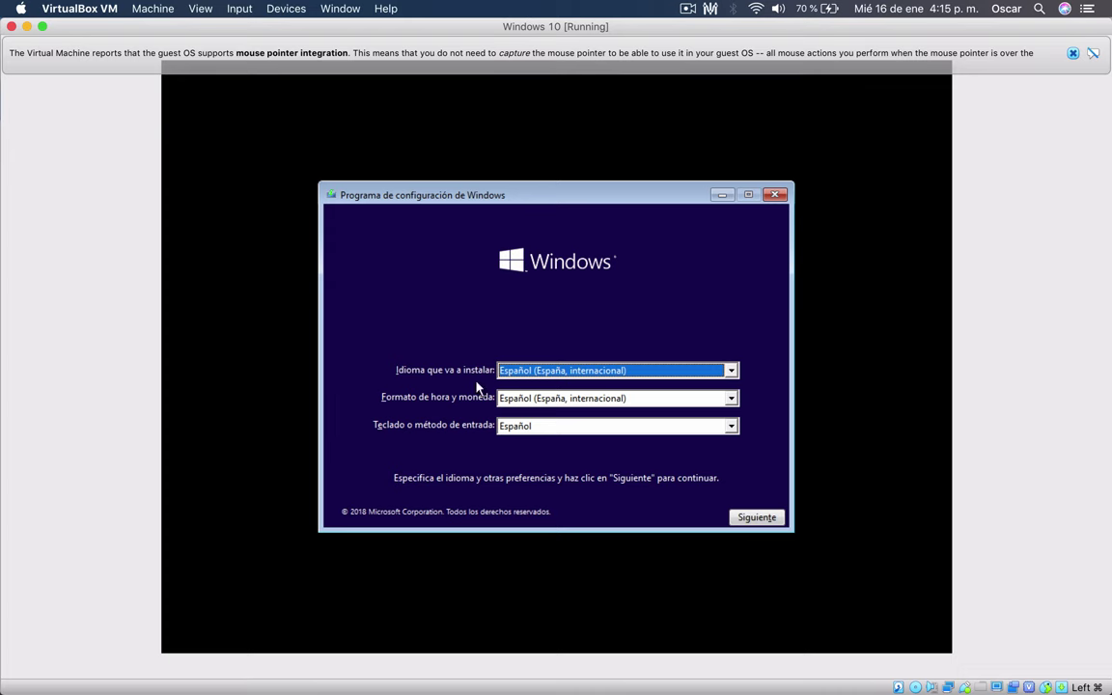
# - Choose Español (México) as the time and currency format and start Instalar ahora
pyautogui.moveTo(543, 192); pyautogui.dragTo(544, 162)
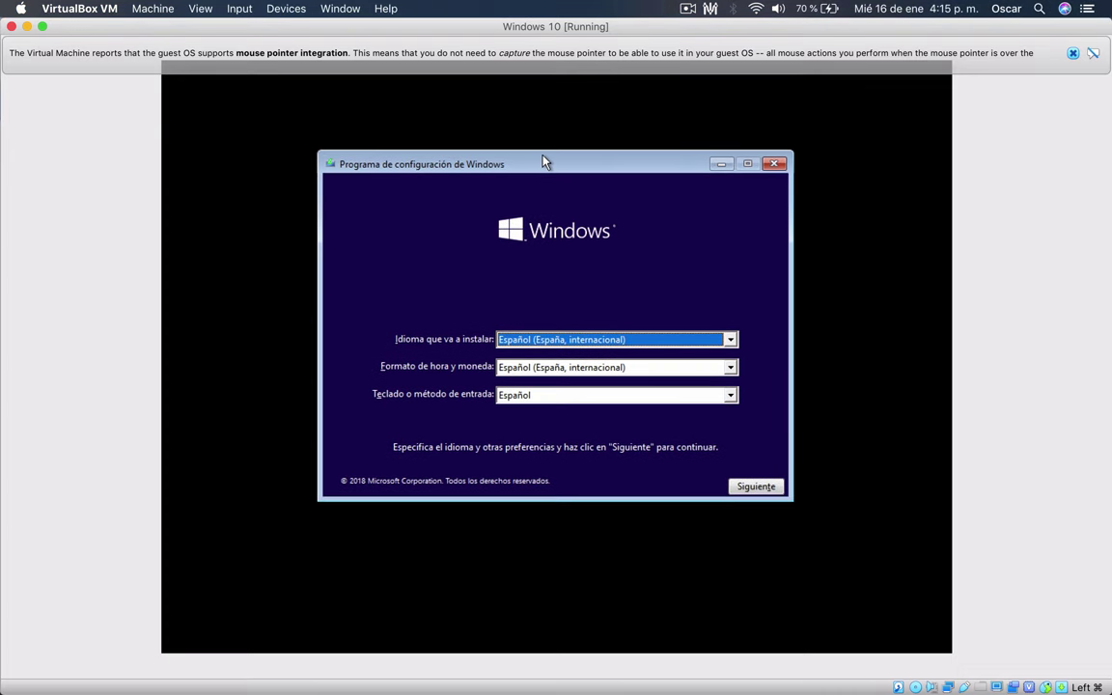
pyautogui.click(732, 399)
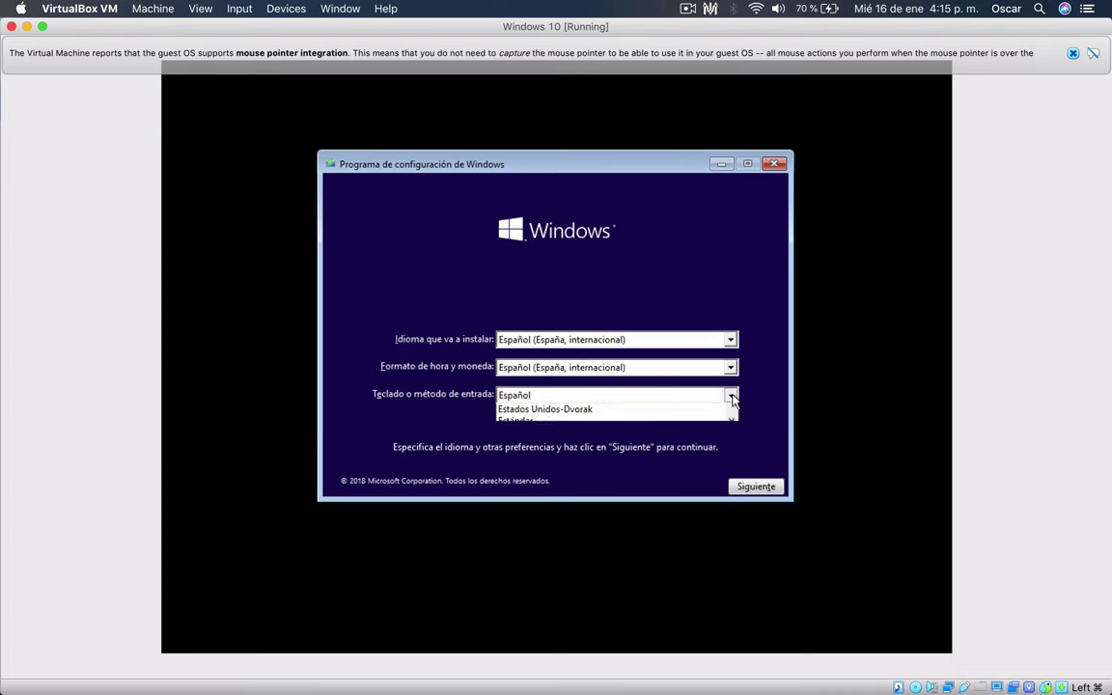
pyautogui.click(544, 376)
pyautogui.click(560, 376)
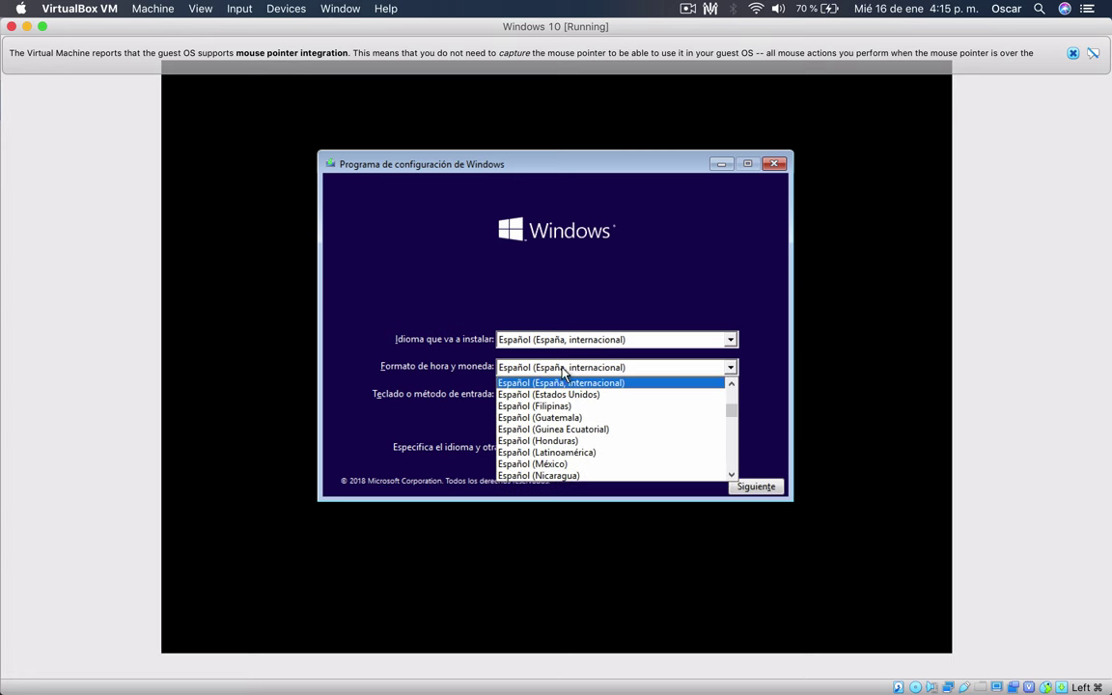
pyautogui.click(531, 464)
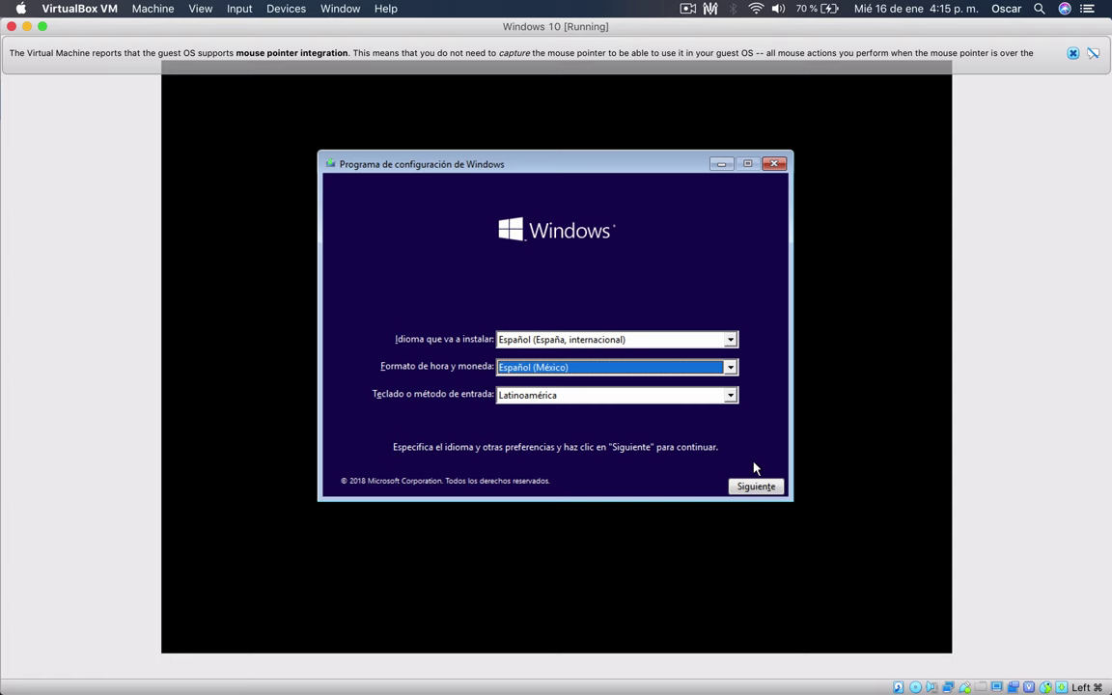
pyautogui.click(767, 487)
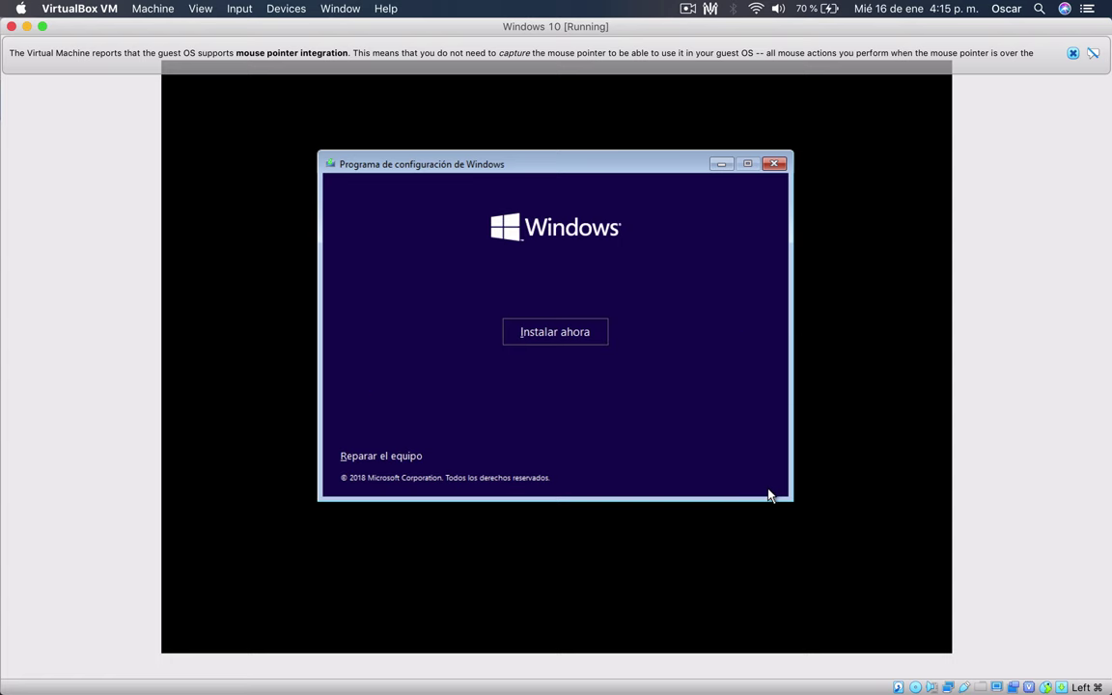
pyautogui.click(555, 332)
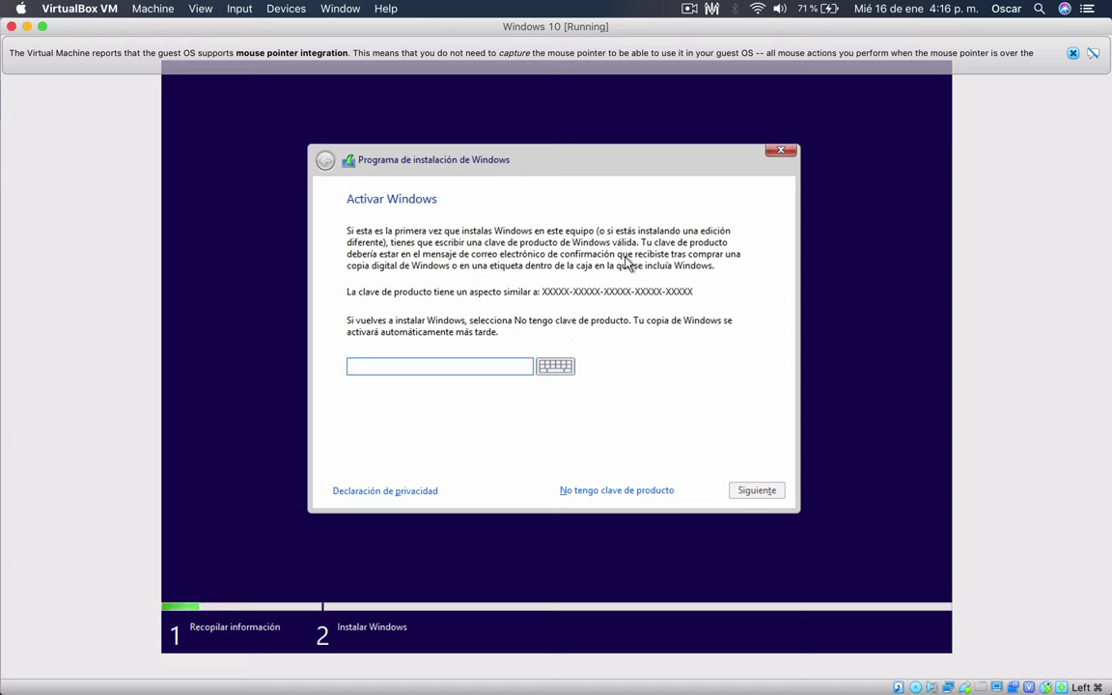
# - Skip the product key, accept the license, and custom-install onto the 21.2 GB unallocated space
pyautogui.click(600, 491)
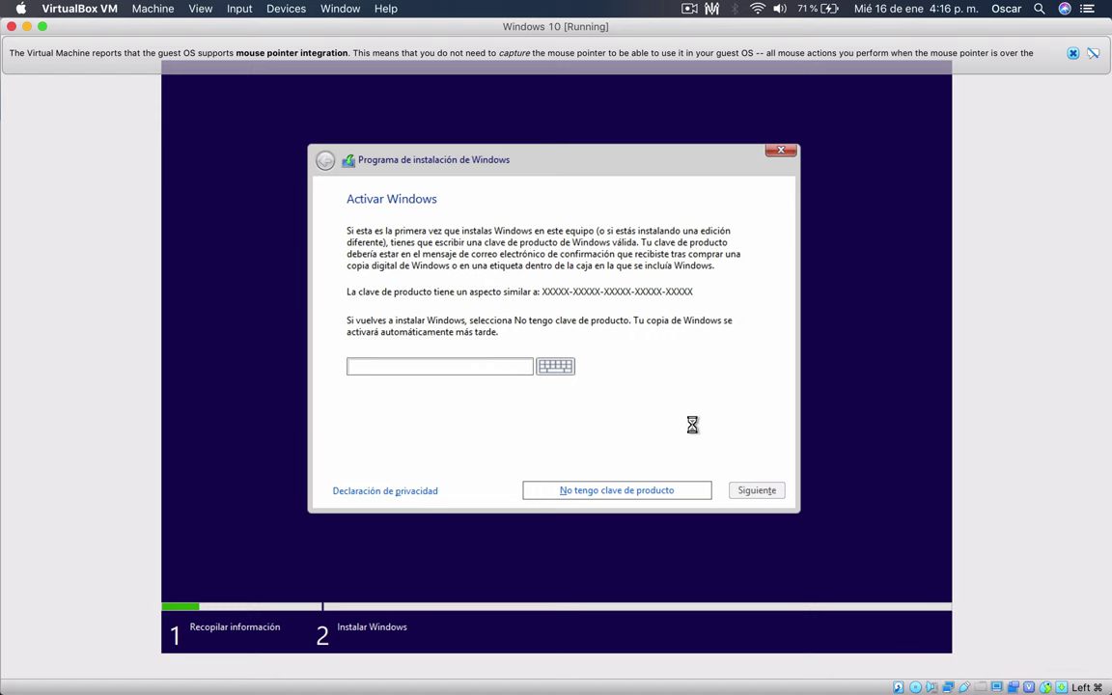
pyautogui.click(451, 458)
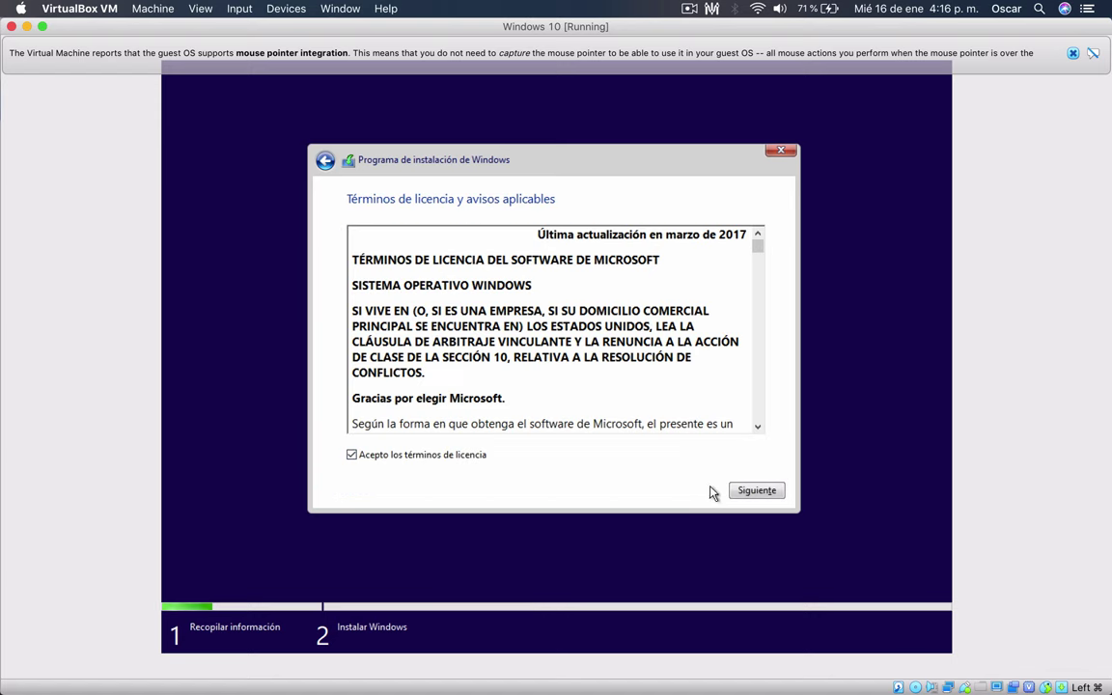
pyautogui.click(768, 494)
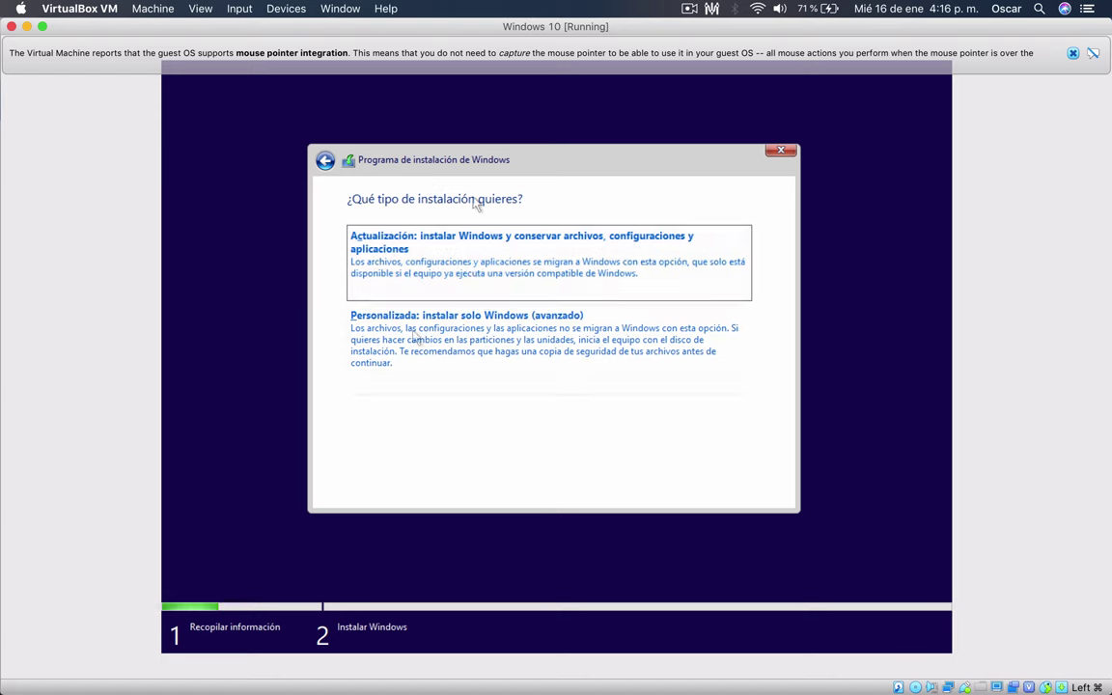
pyautogui.click(492, 330)
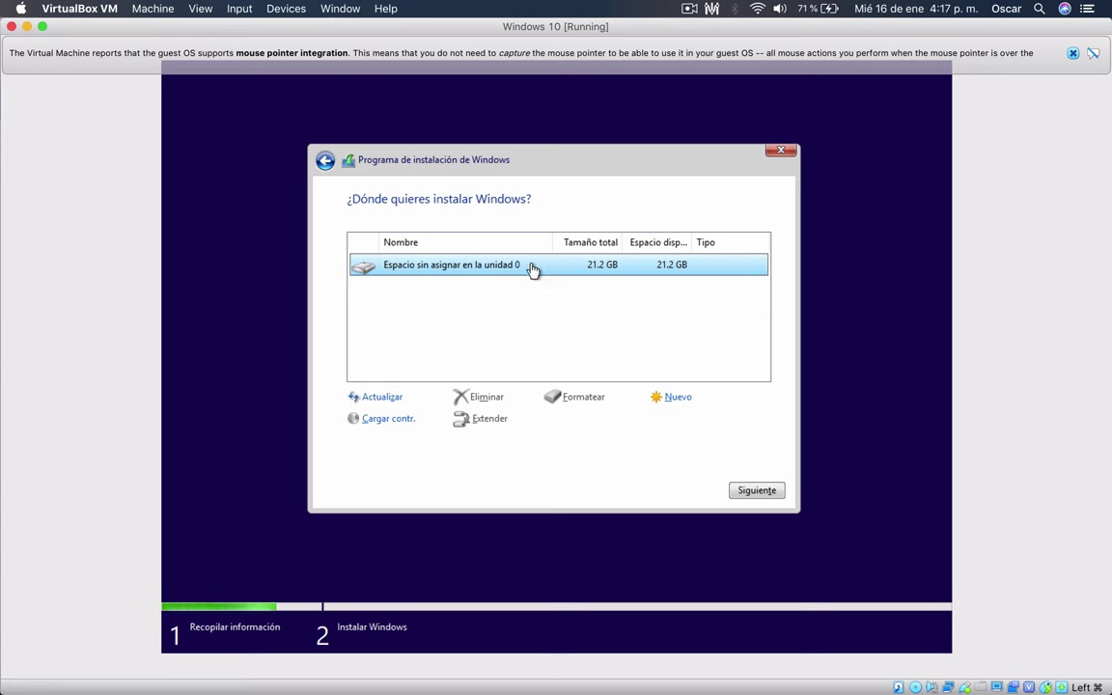
pyautogui.click(754, 490)
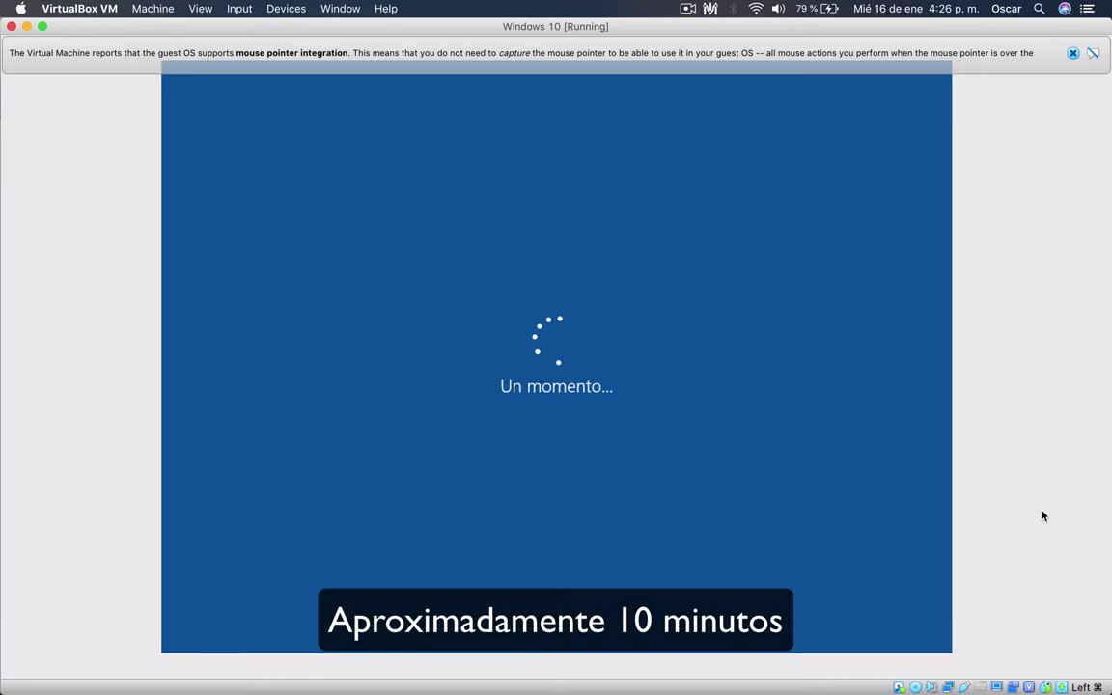
# - Switch the VM to full screen with Host+F while installation finishes
pyautogui.press('super+f')
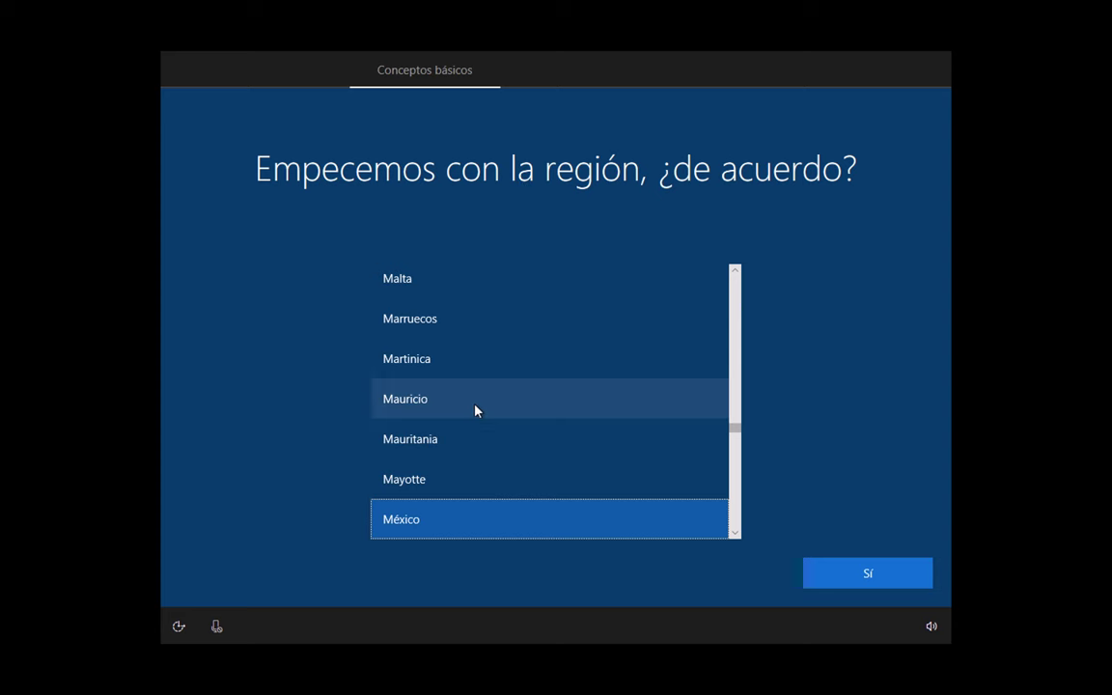
# - Confirm México as the region and pick the Latinoamérica keyboard layout
pyautogui.click(869, 573)
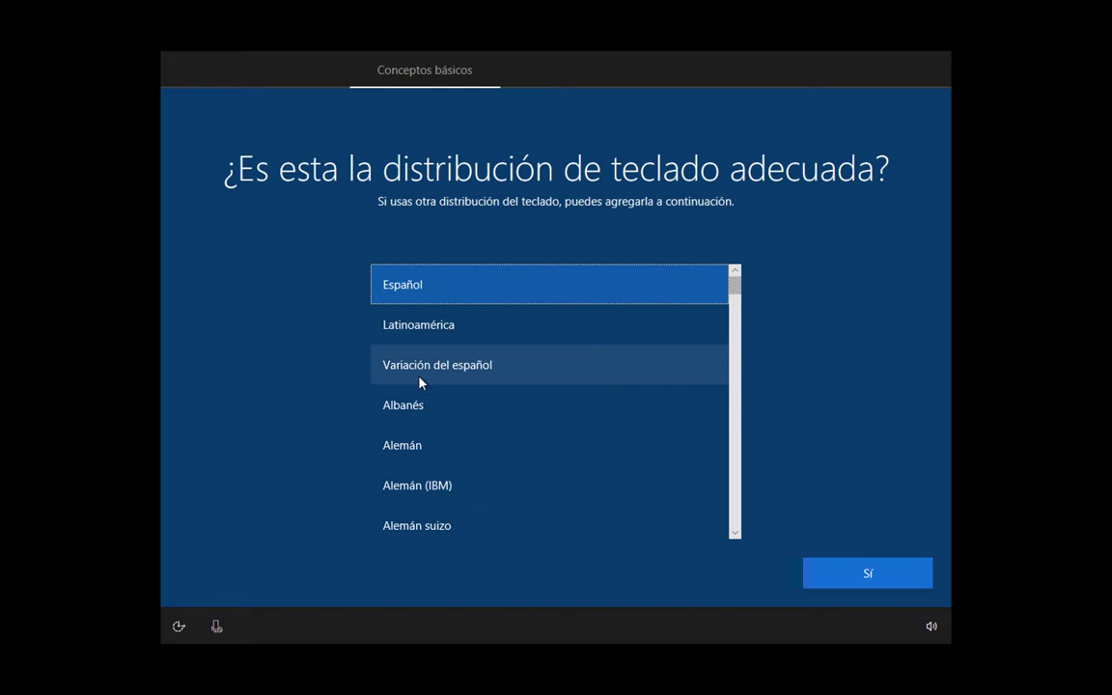
pyautogui.click(432, 329)
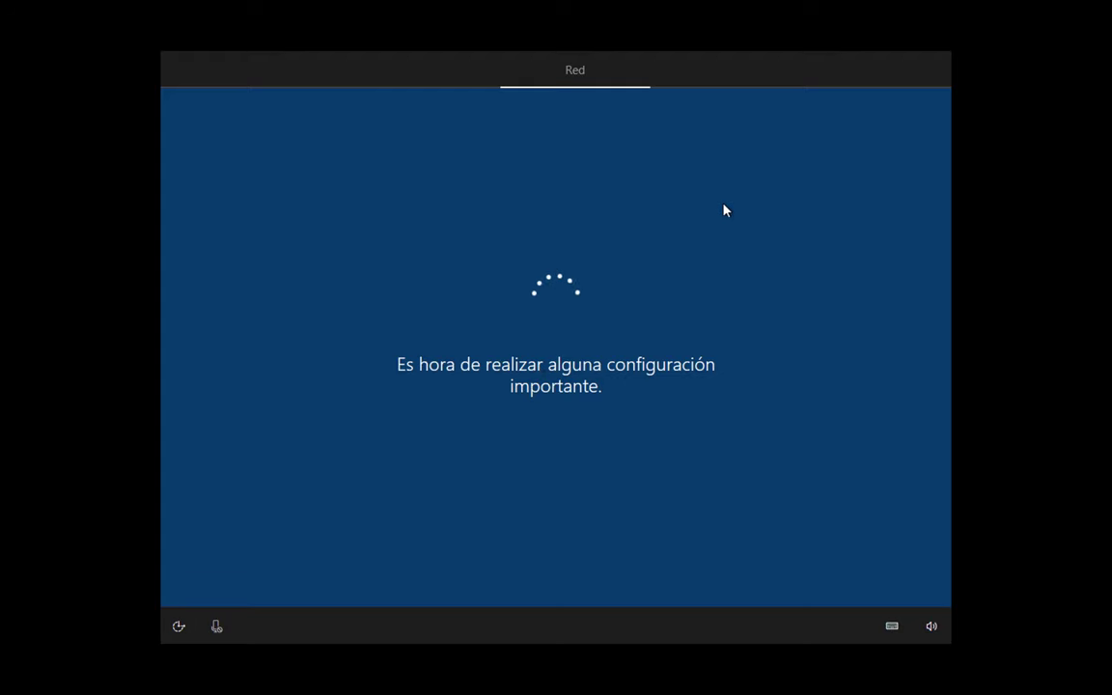
pyautogui.moveTo(856, 688)
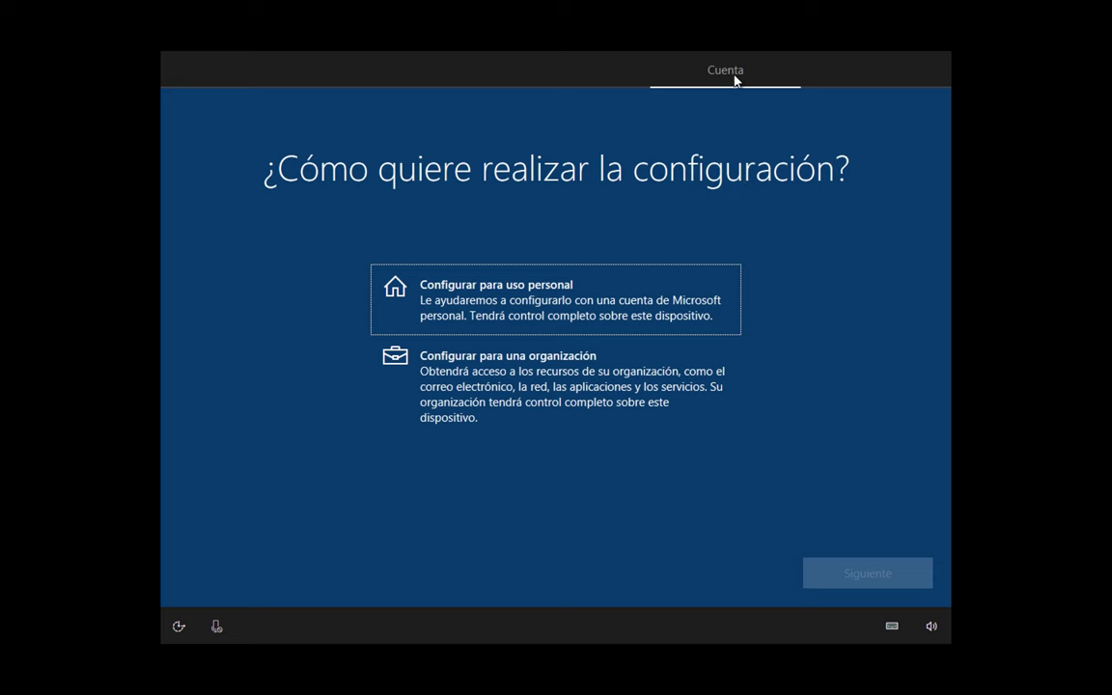
# - Choose 'Configurar para uso personal' and continue with Siguiente
pyautogui.click(494, 305)
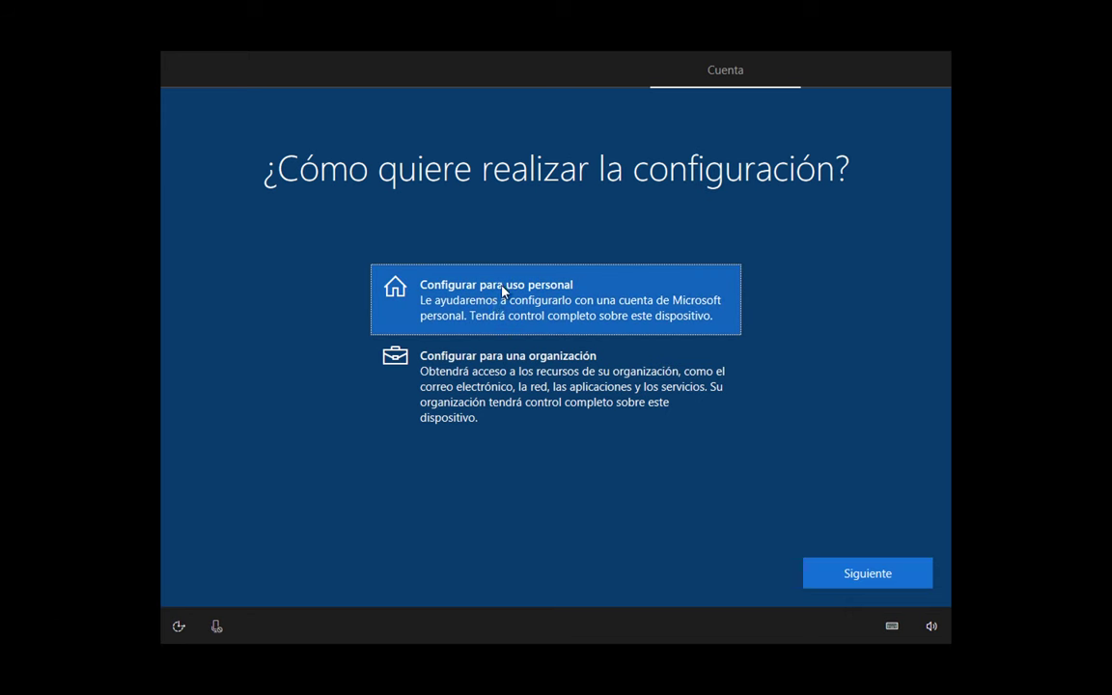
pyautogui.click(847, 579)
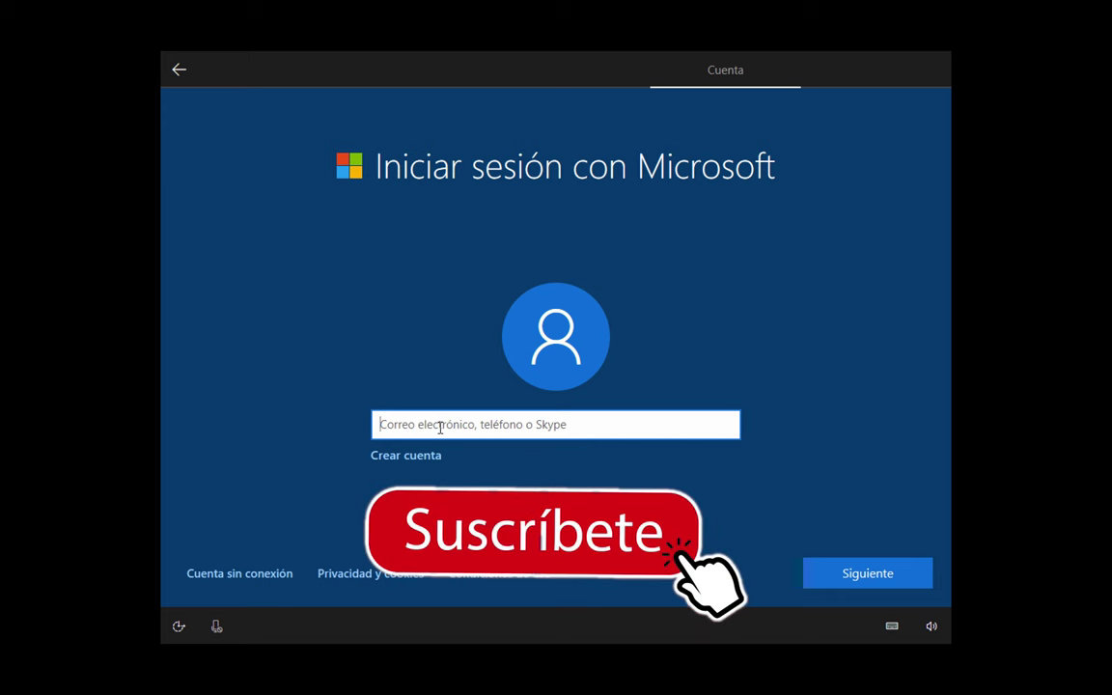
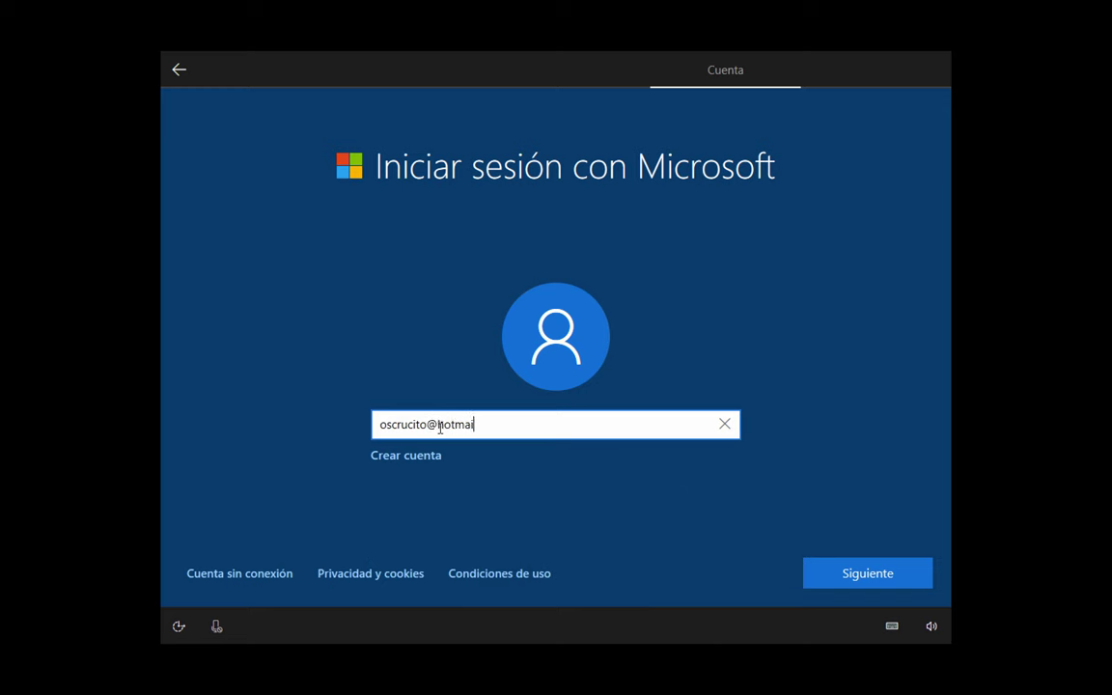
# - Enter the Microsoft account e-mail and the account password to sign in
pyautogui.click(856, 574)
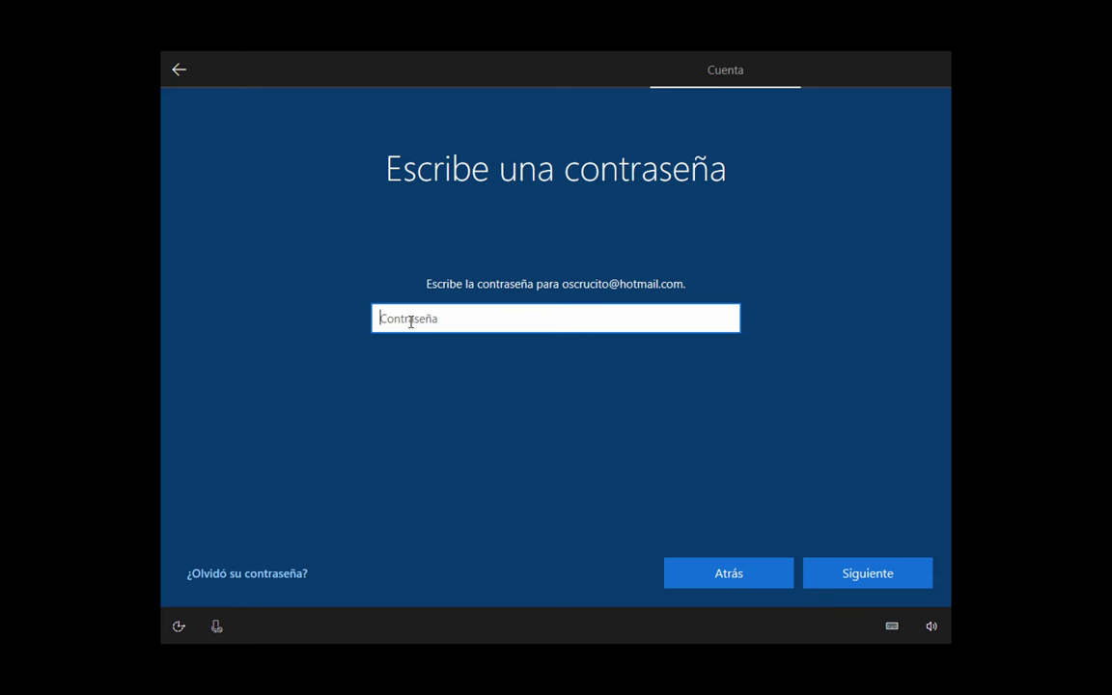
pyautogui.write('aaaaaaaaaaaaaa')
pyautogui.press('Return')
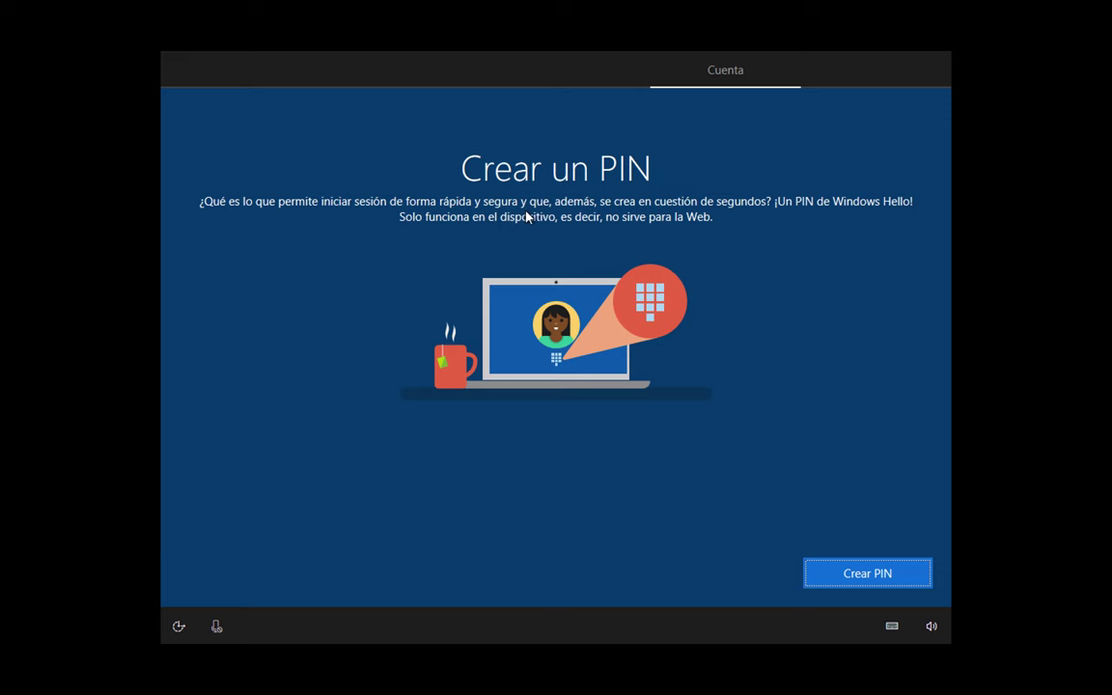
# - Start Crear PIN and submit a first, too-simple five-digit PIN
pyautogui.click(852, 574)
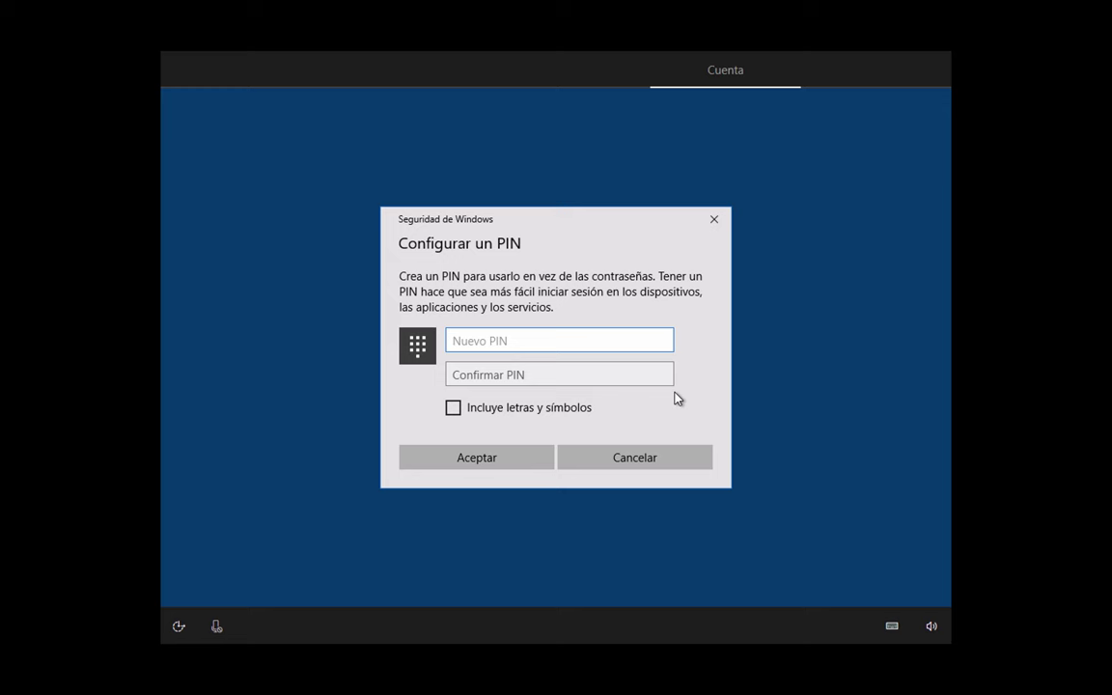
pyautogui.press('Tab')
pyautogui.press('Return')
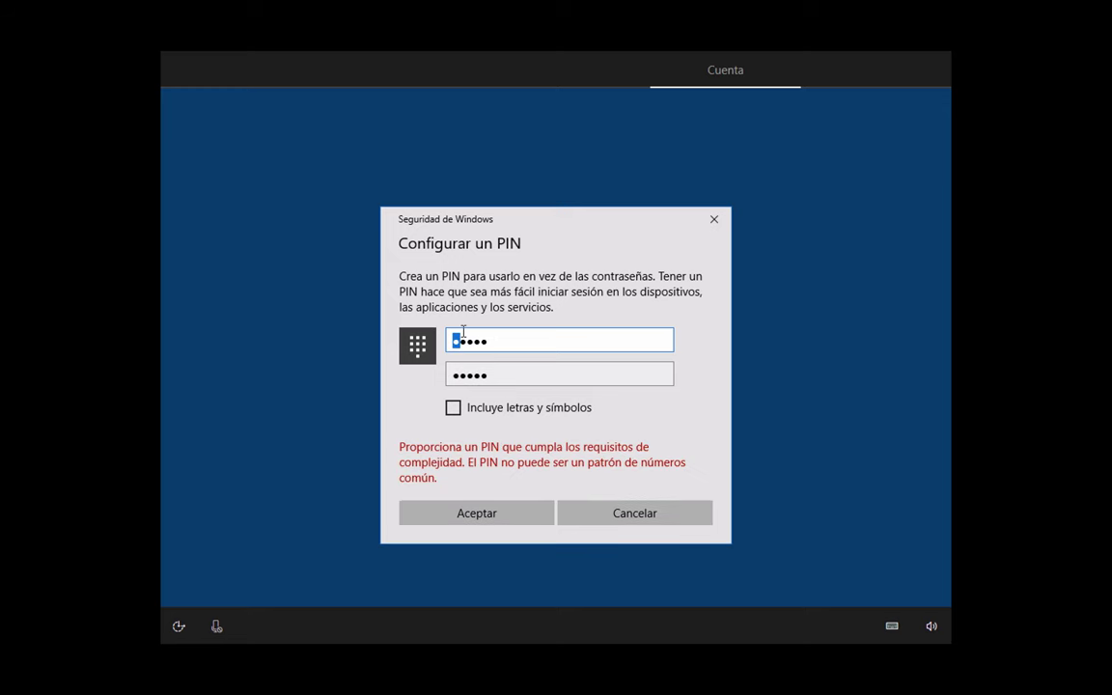
# - Replace it with a stronger six-digit PIN in both fields and accept
pyautogui.hotkey('ctrl', 'a')
pyautogui.press('Tab')
pyautogui.click(472, 518)
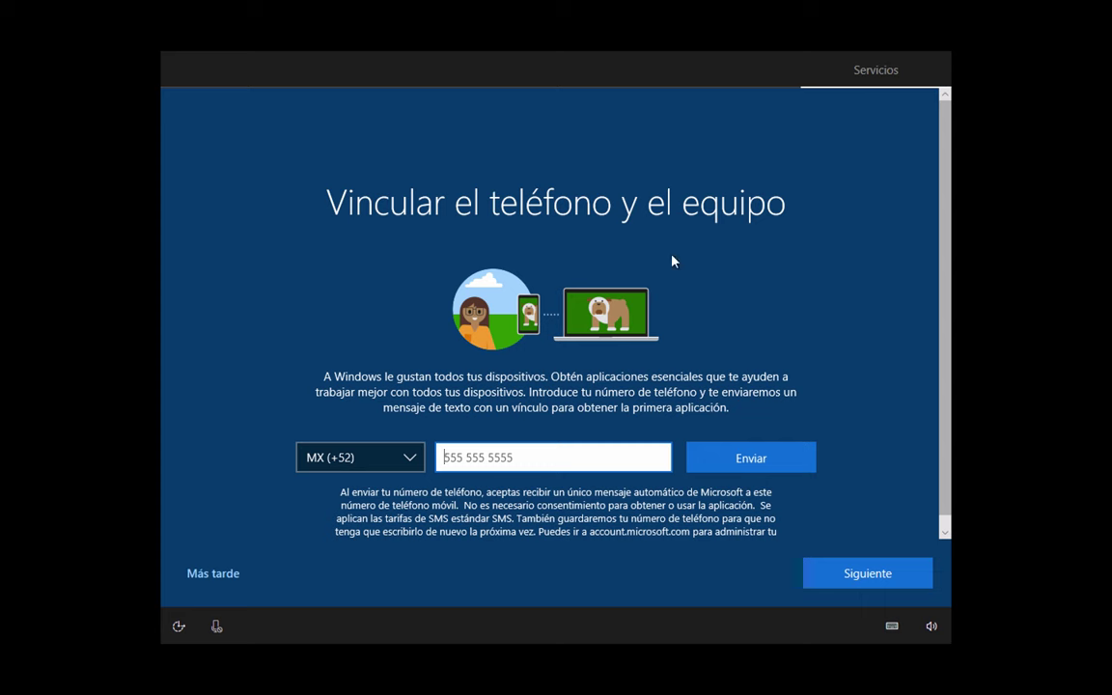
# - Choose Más tarde for the phone, local-only files, No to Cortana, and accept privacy settings
pyautogui.click(202, 578)
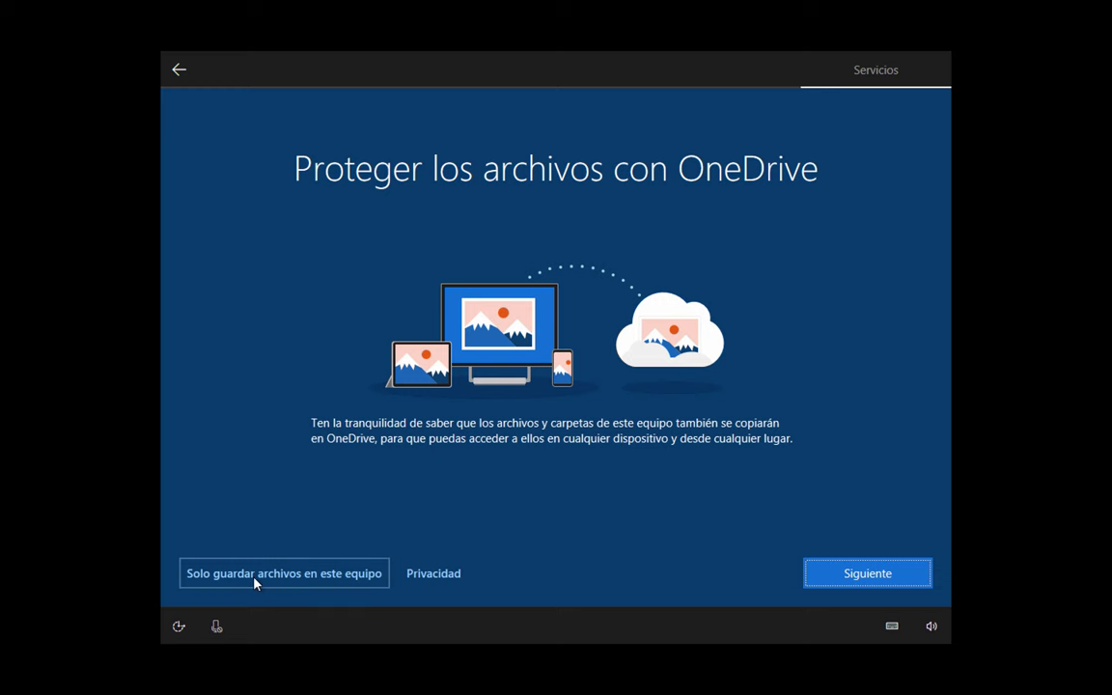
pyautogui.click(301, 576)
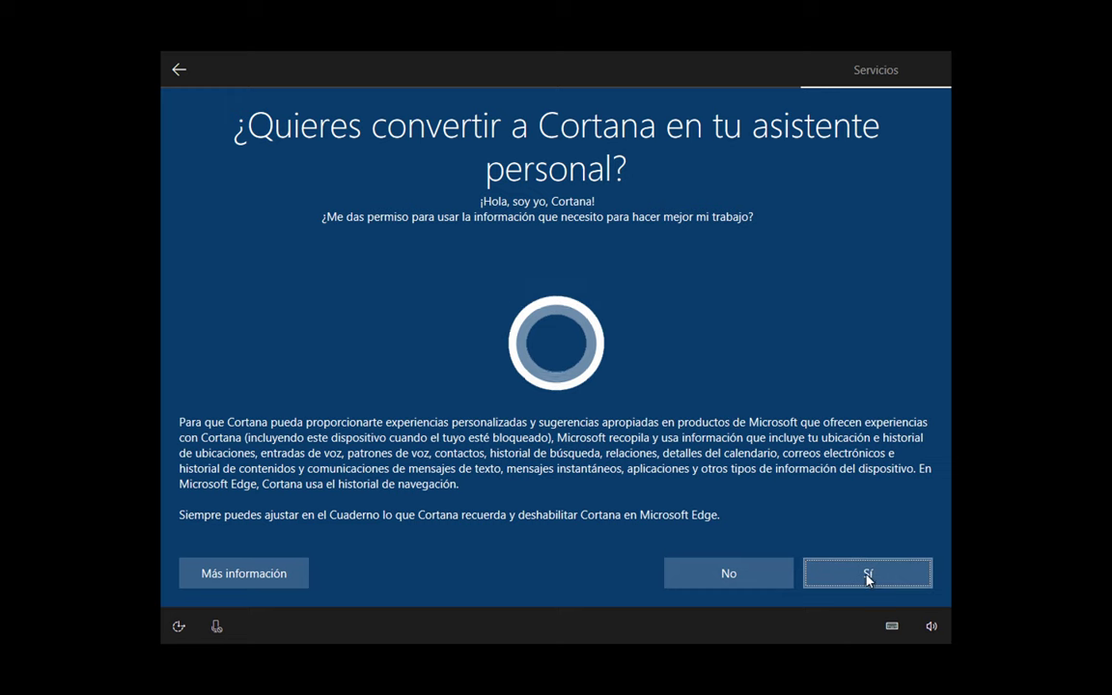
pyautogui.click(736, 575)
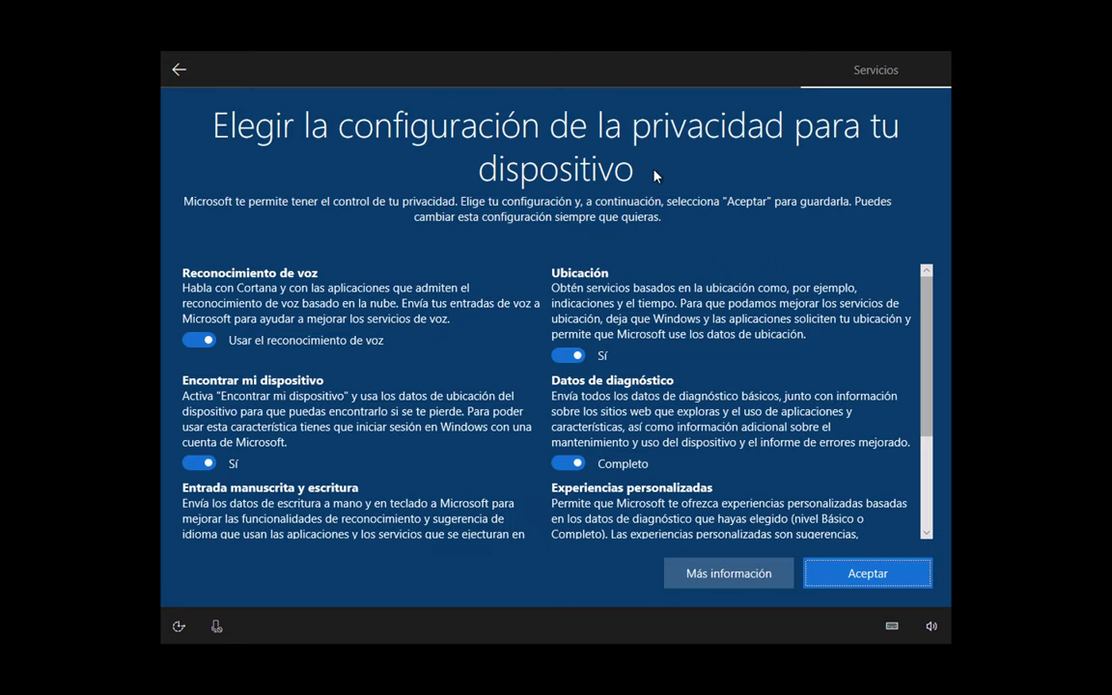
pyautogui.click(830, 577)
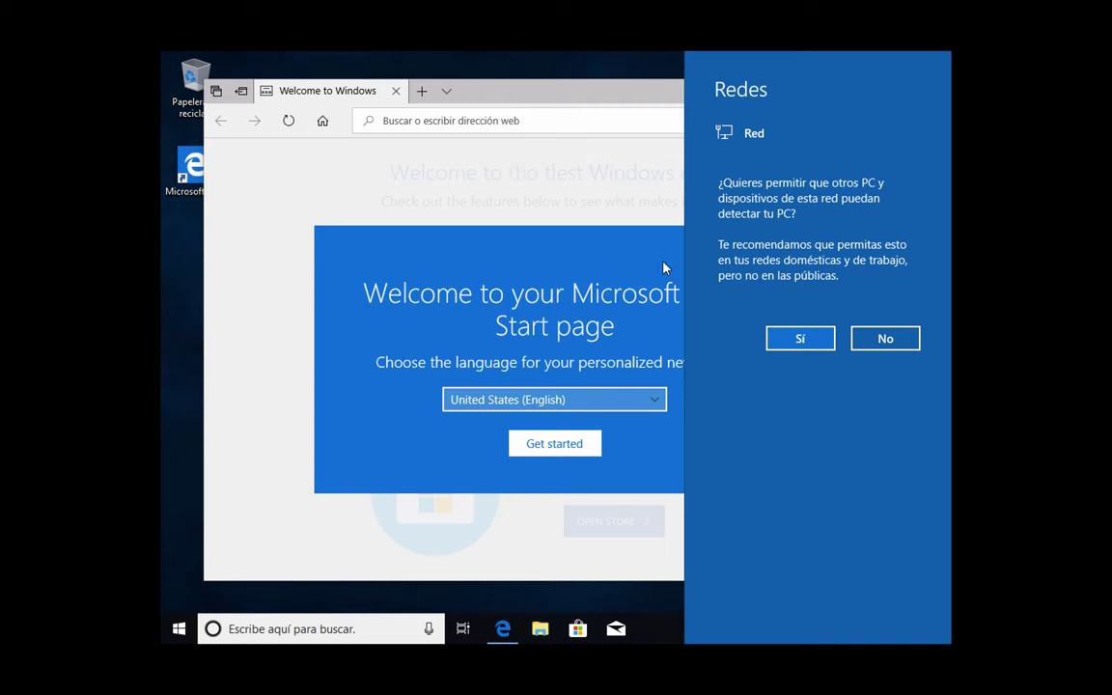
# - Allow network discovery, maximize Edge and open a news article from the welcome page
pyautogui.click(797, 339)
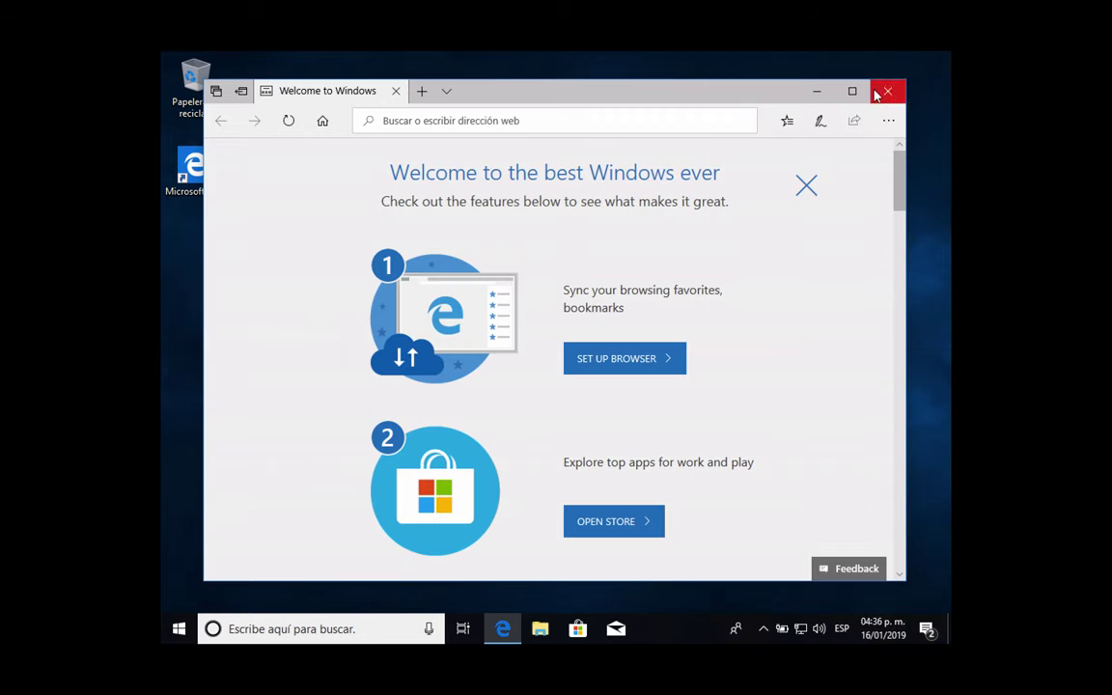
pyautogui.click(852, 92)
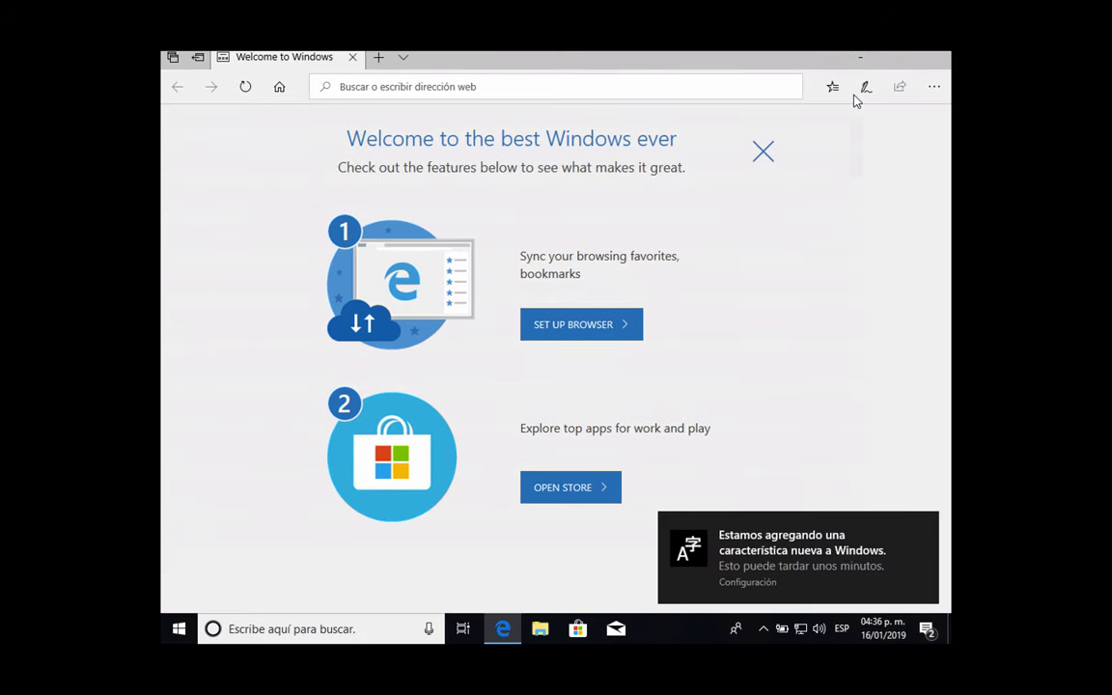
pyautogui.click(542, 278)
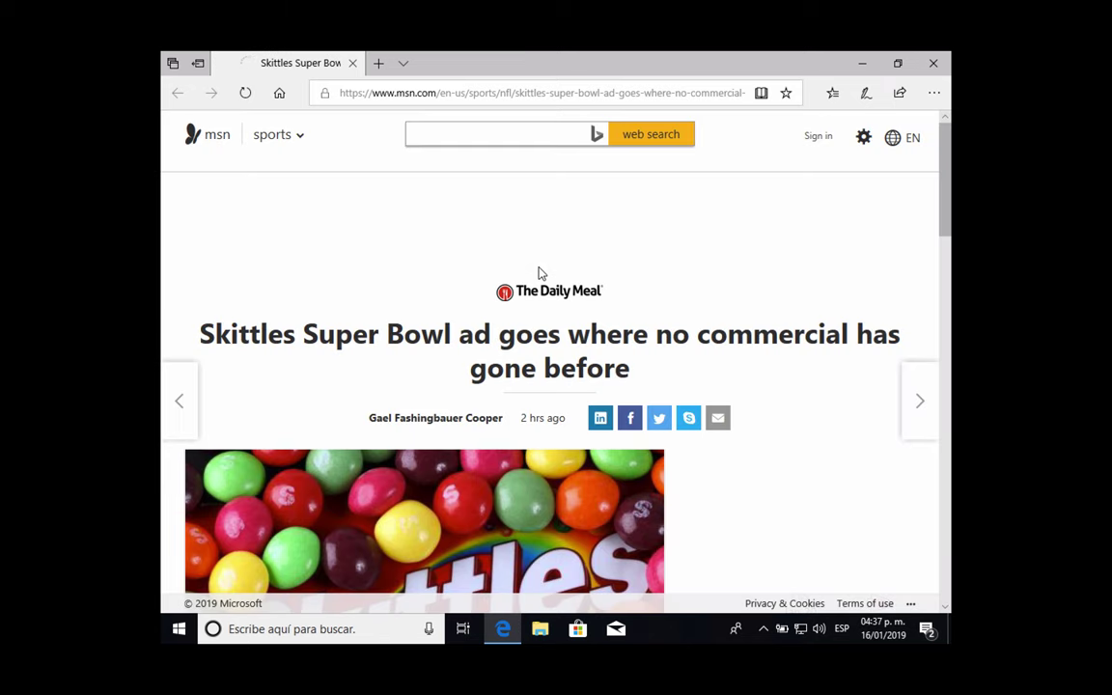
# - Load moodlelatino.com in Edge, scroll through the page, then close the browser
pyautogui.click(547, 93)
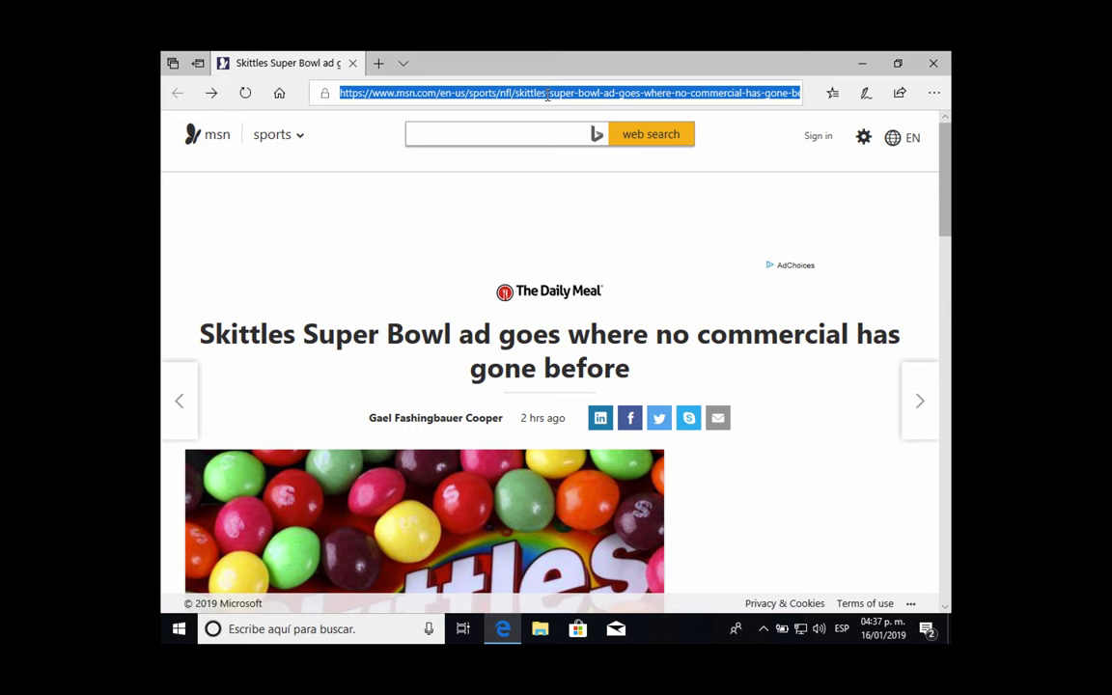
pyautogui.write('c')
pyautogui.write('moodlelatino.com')
pyautogui.press('Return')
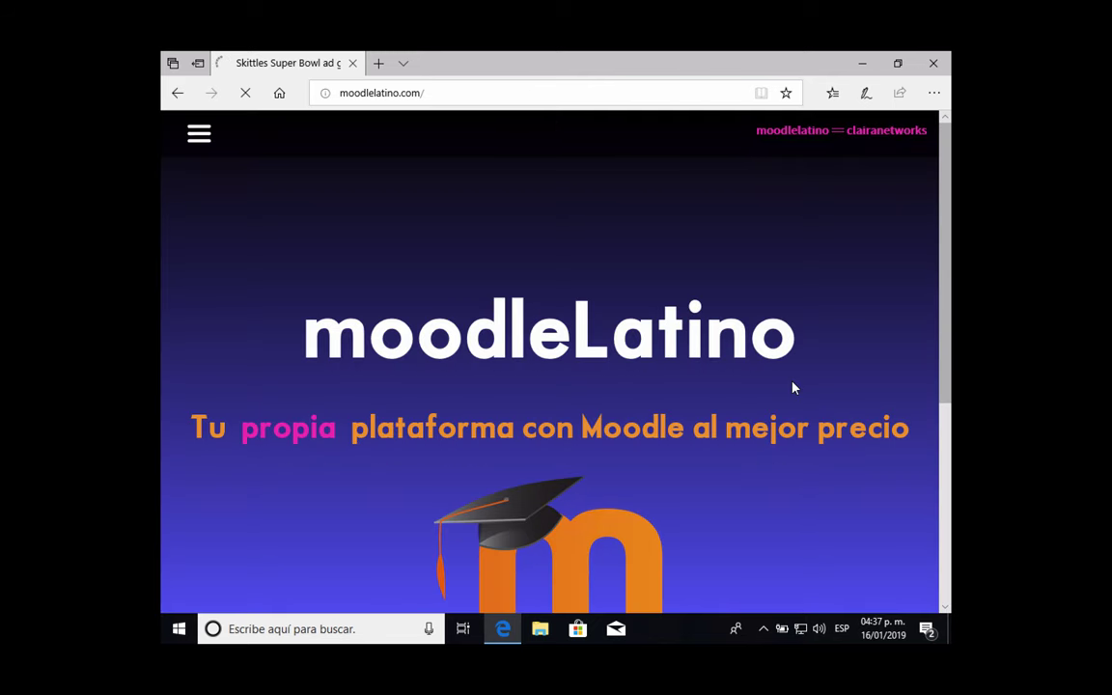
pyautogui.scroll(-4, 745, 376)
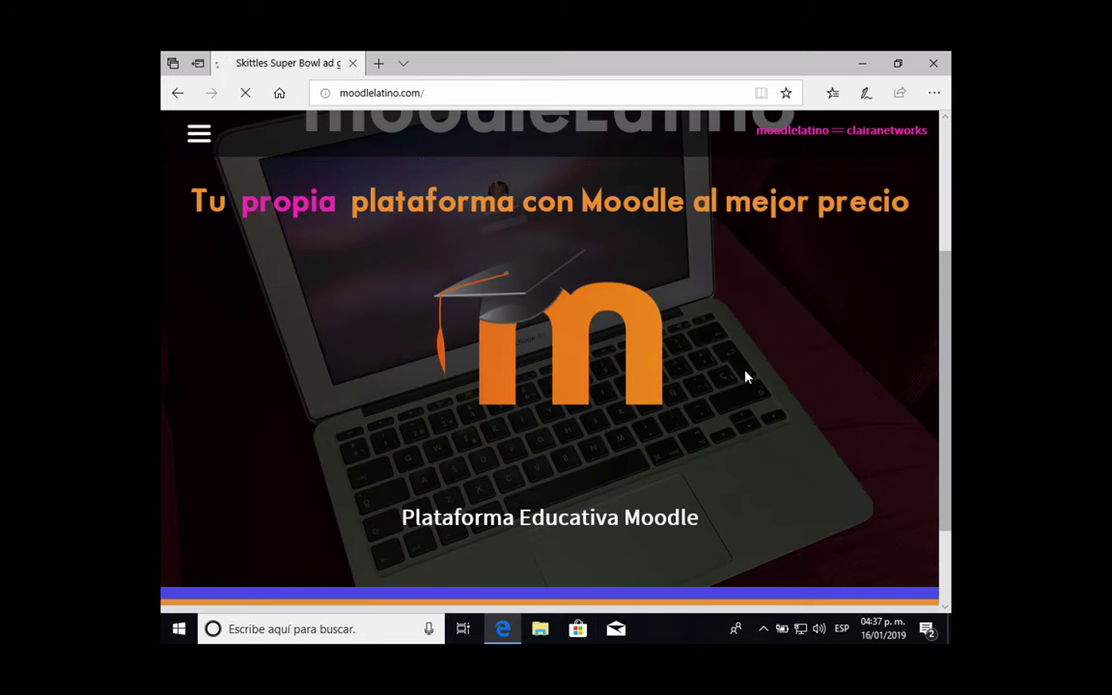
pyautogui.scroll(4, 746, 377)
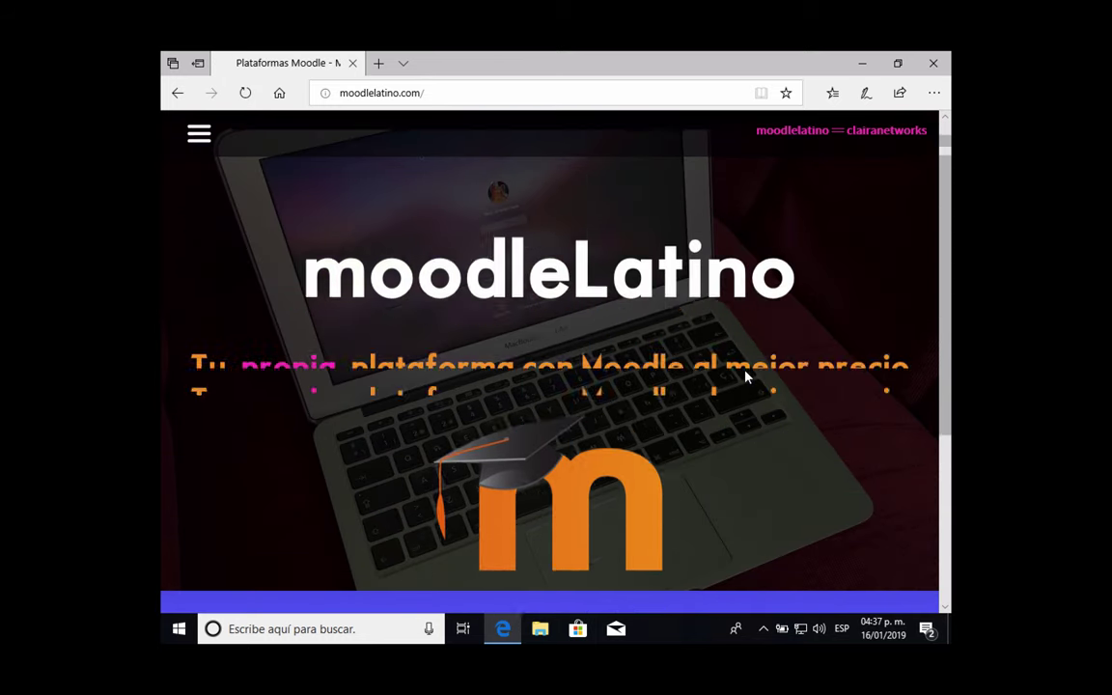
pyautogui.scroll(-4, 746, 377)
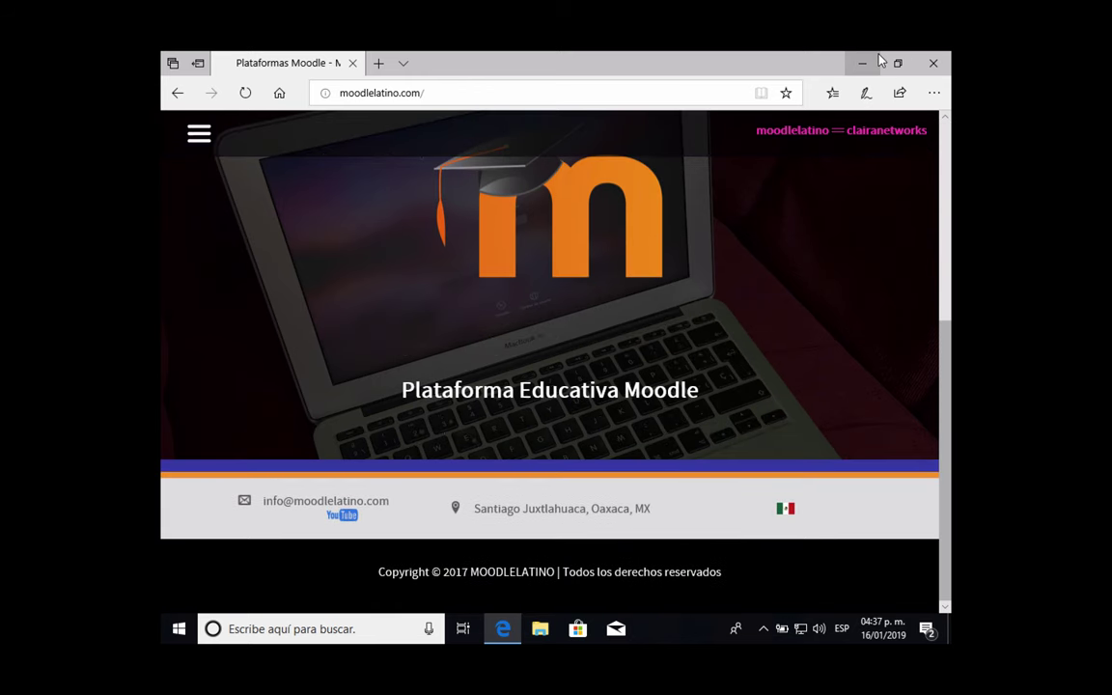
pyautogui.click(932, 63)
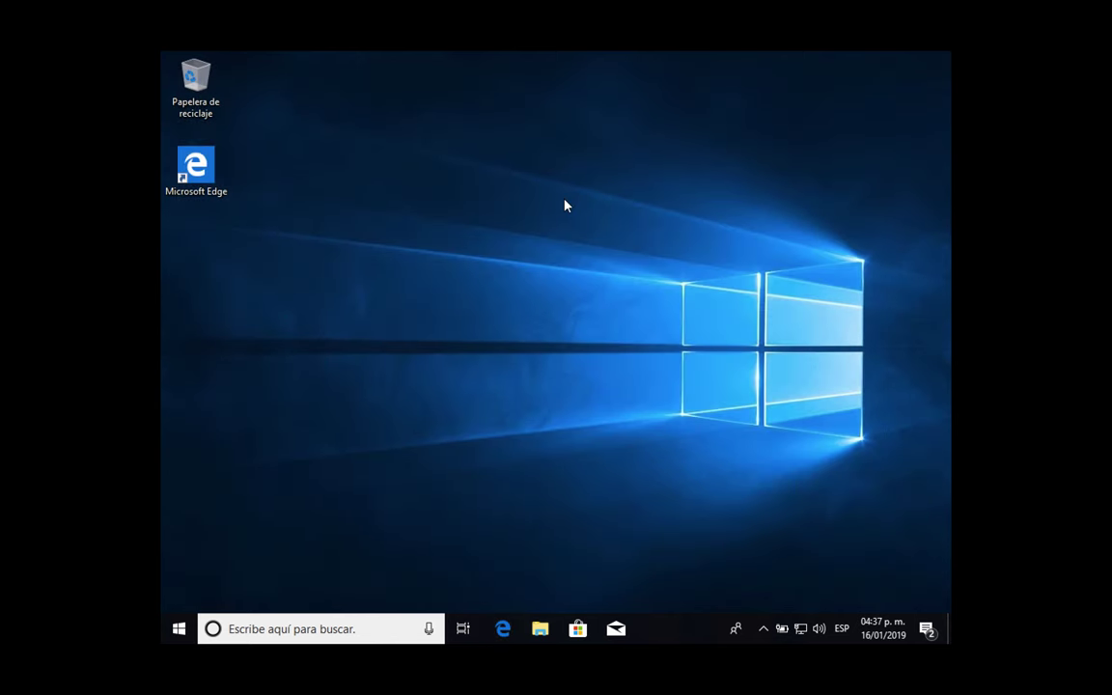
# - Open File Explorer with Win+E and cancel the VirtualBox screenshot Save As dialog
pyautogui.press('super+e')
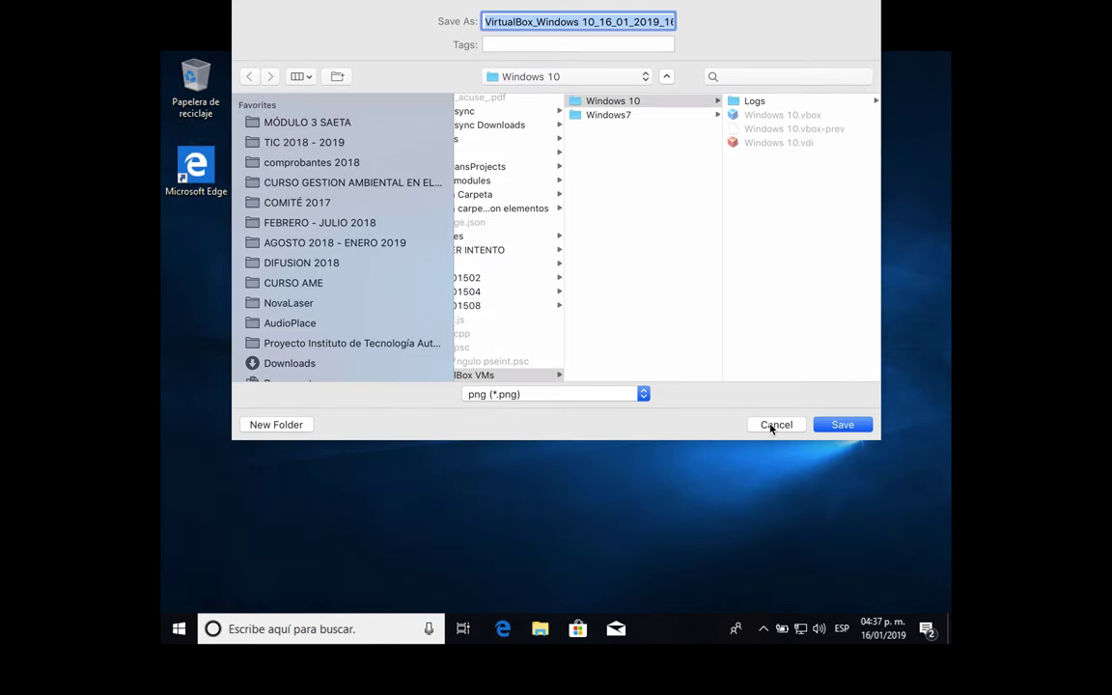
pyautogui.click(776, 425)
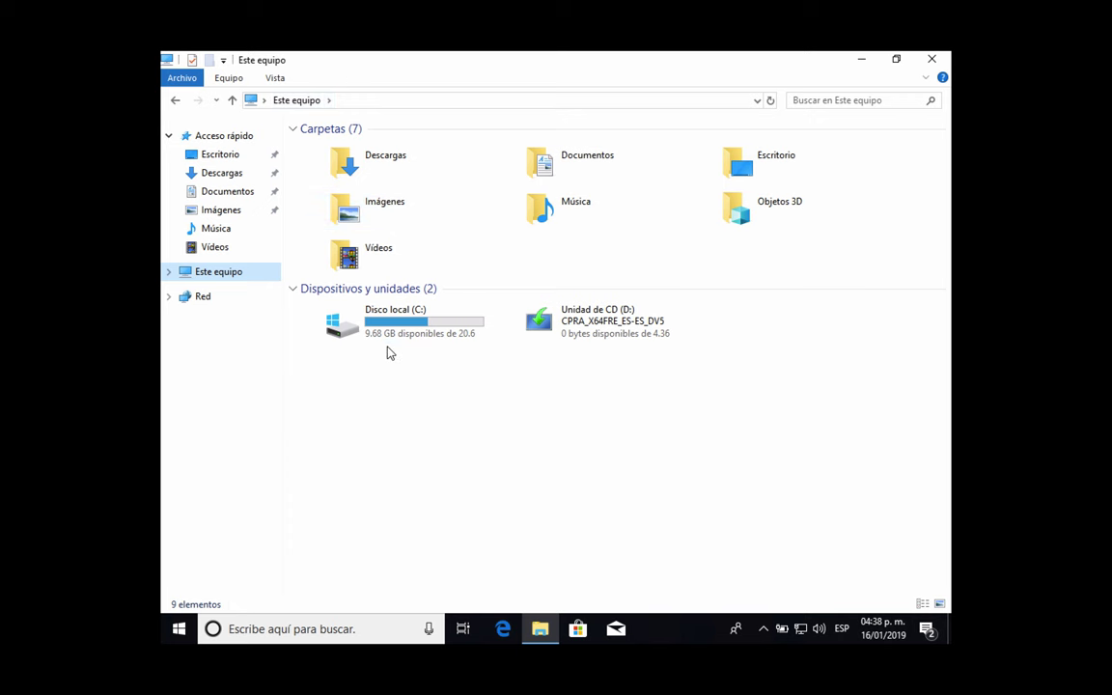
# - Close the Explorer window and choose Apagar from the Start menu's power options
pyautogui.moveTo(427, 337)
pyautogui.click(932, 59)
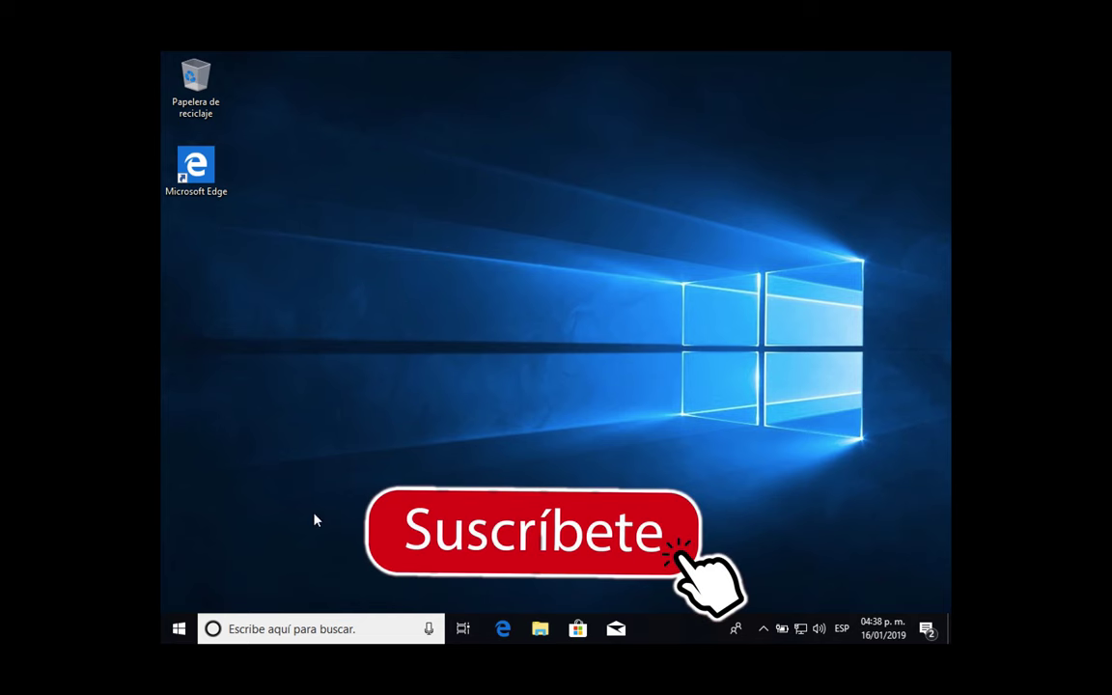
pyautogui.click(180, 629)
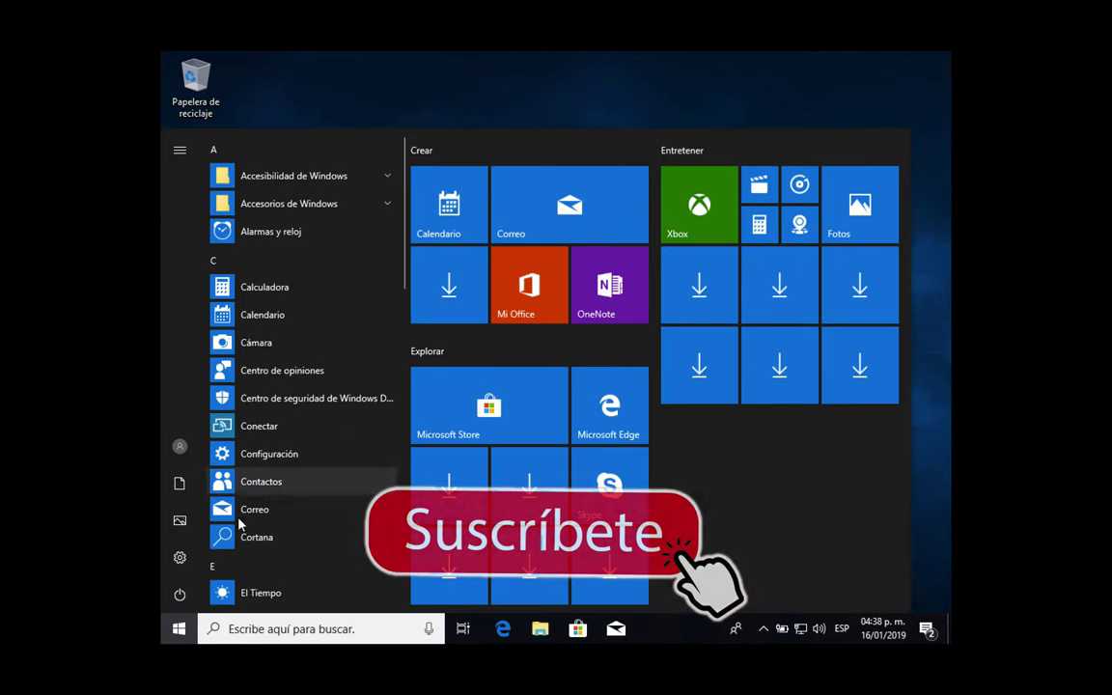
pyautogui.click(179, 594)
pyautogui.click(674, 444)
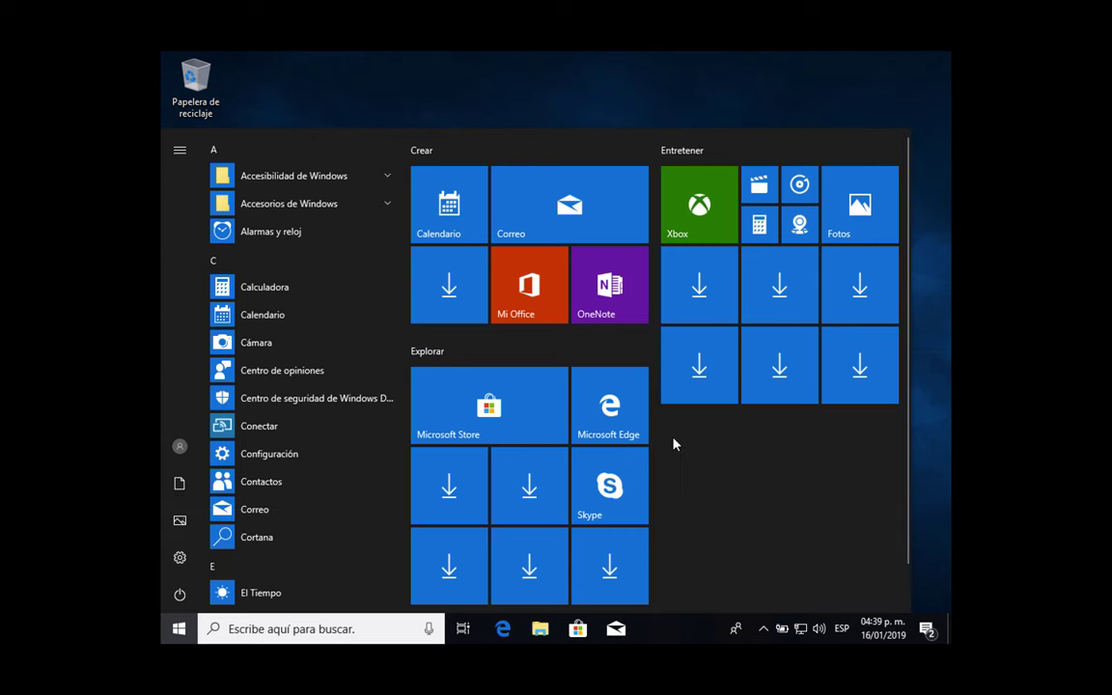